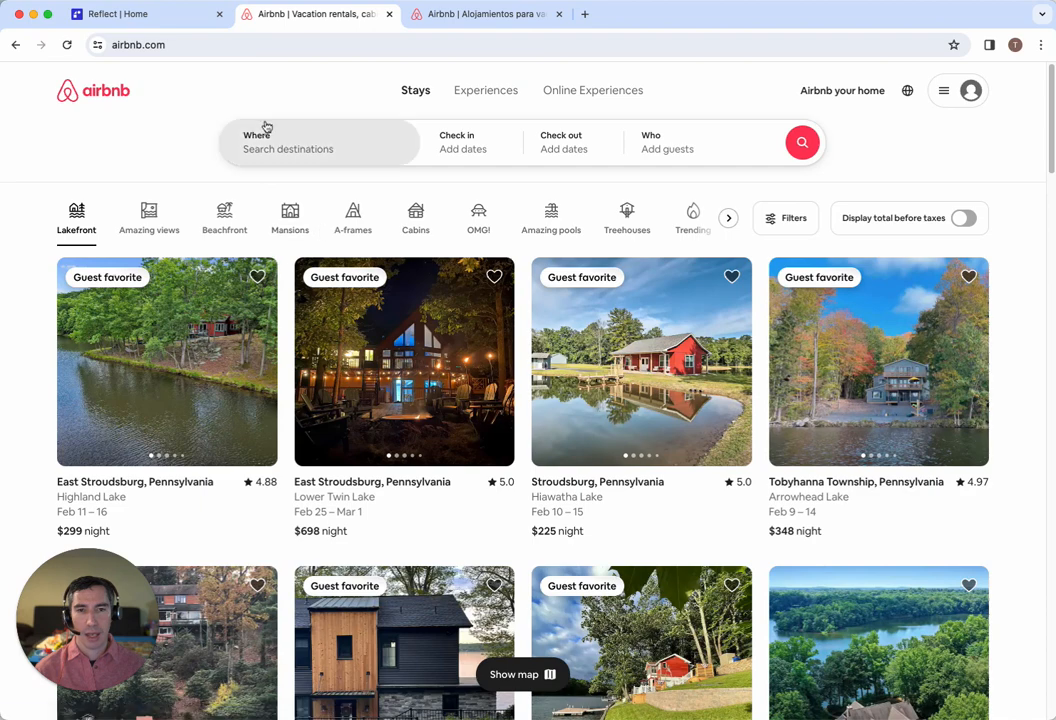
- Compare the home pages of the airbnb.com and airbnb.mx sites
left_click(494, 16)
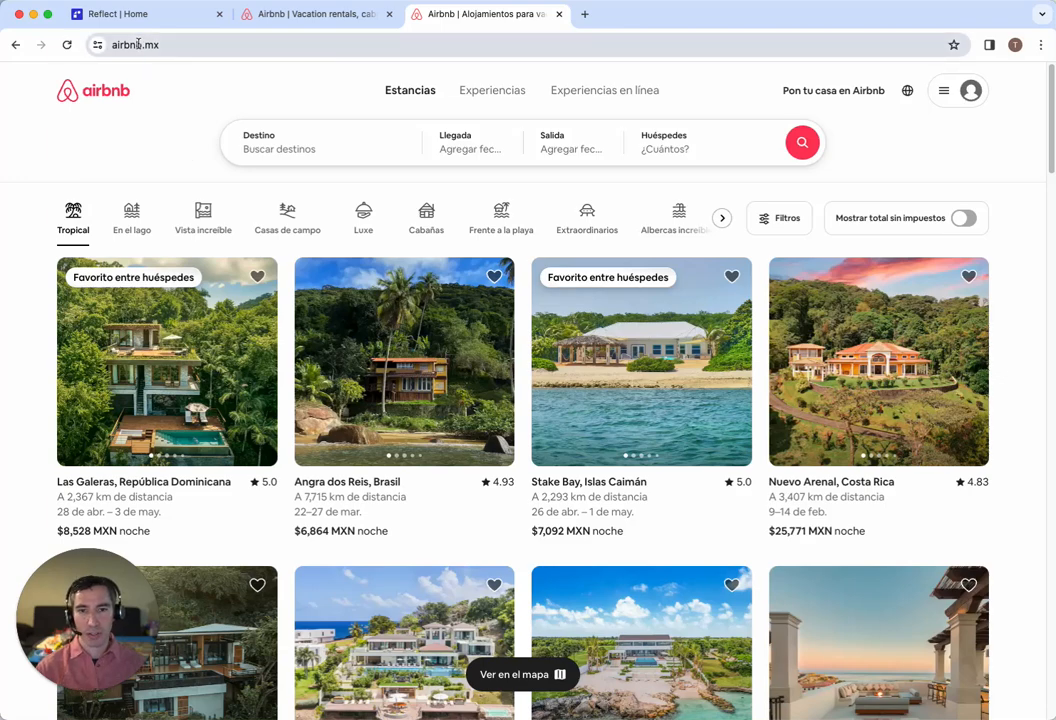
left_click(337, 16)
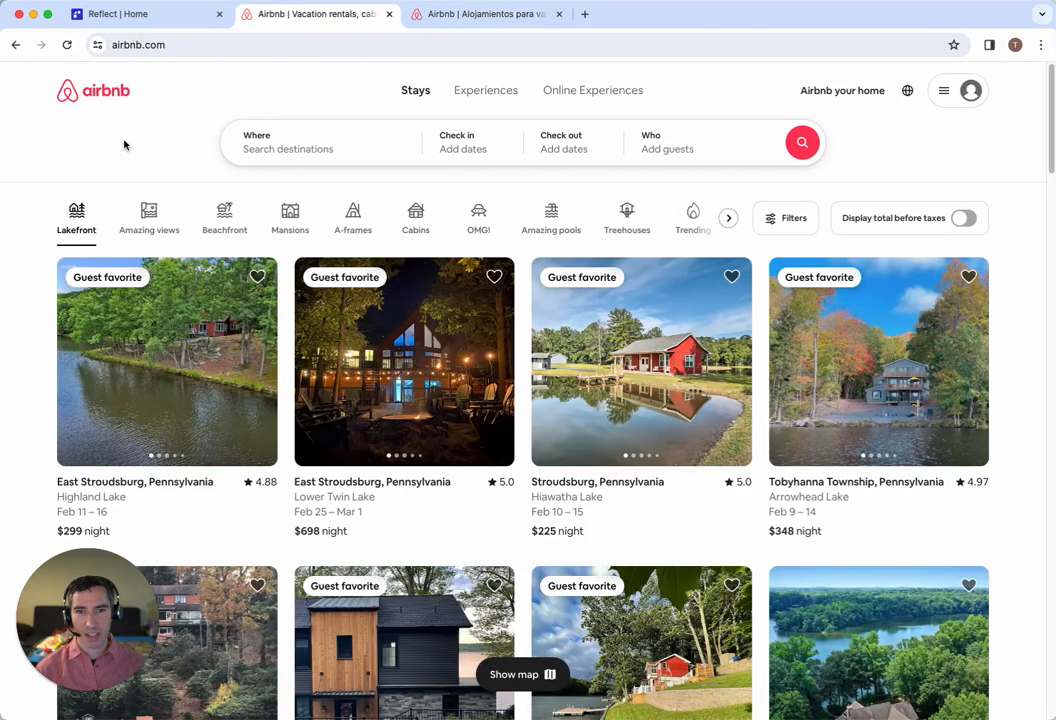
left_click(461, 16)
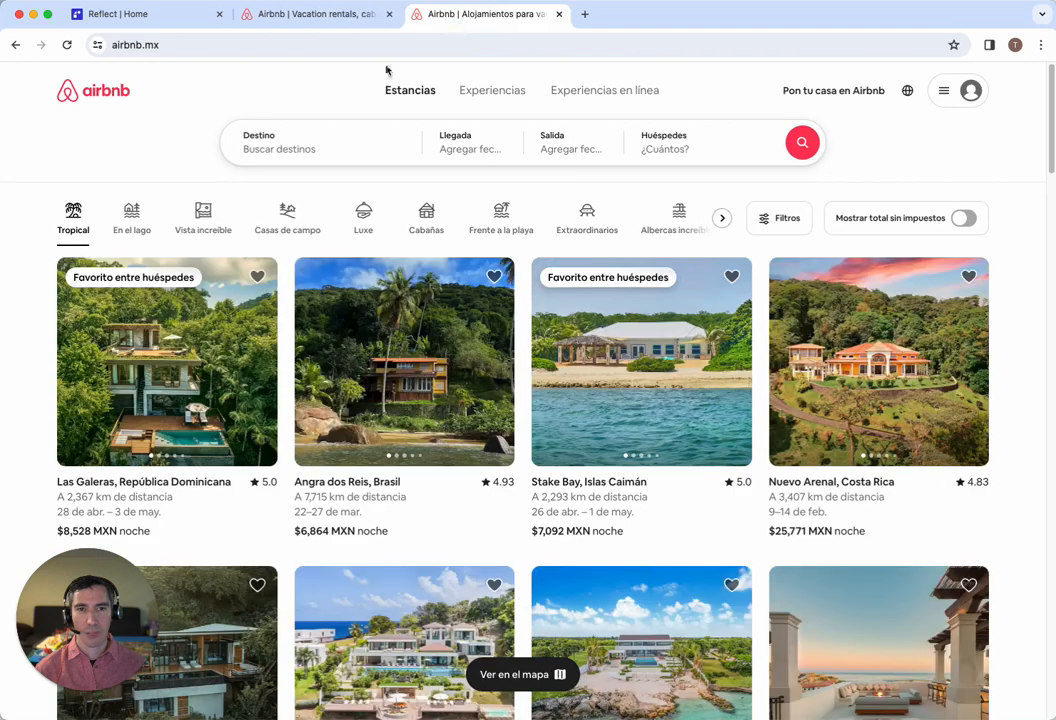
- Switch to Reflect and begin recording a test named "Airbnb test" with airbnb.com as the starting URL
left_click(127, 22)
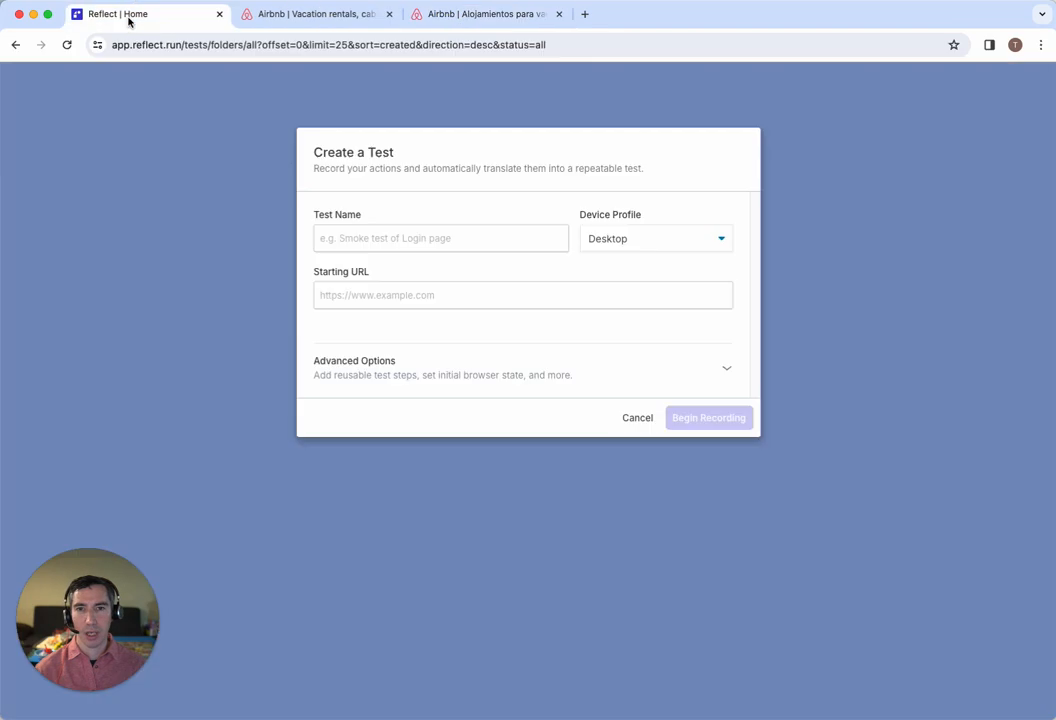
left_click(449, 236)
type("Airbnb test")
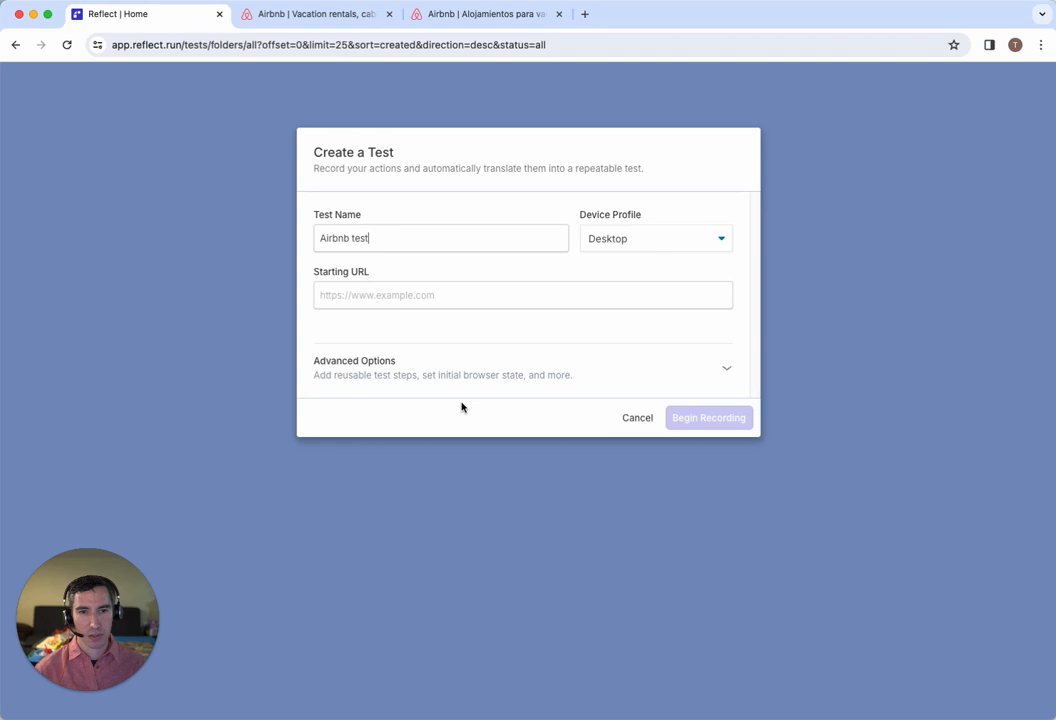
left_click(470, 298)
type("airbnb.co")
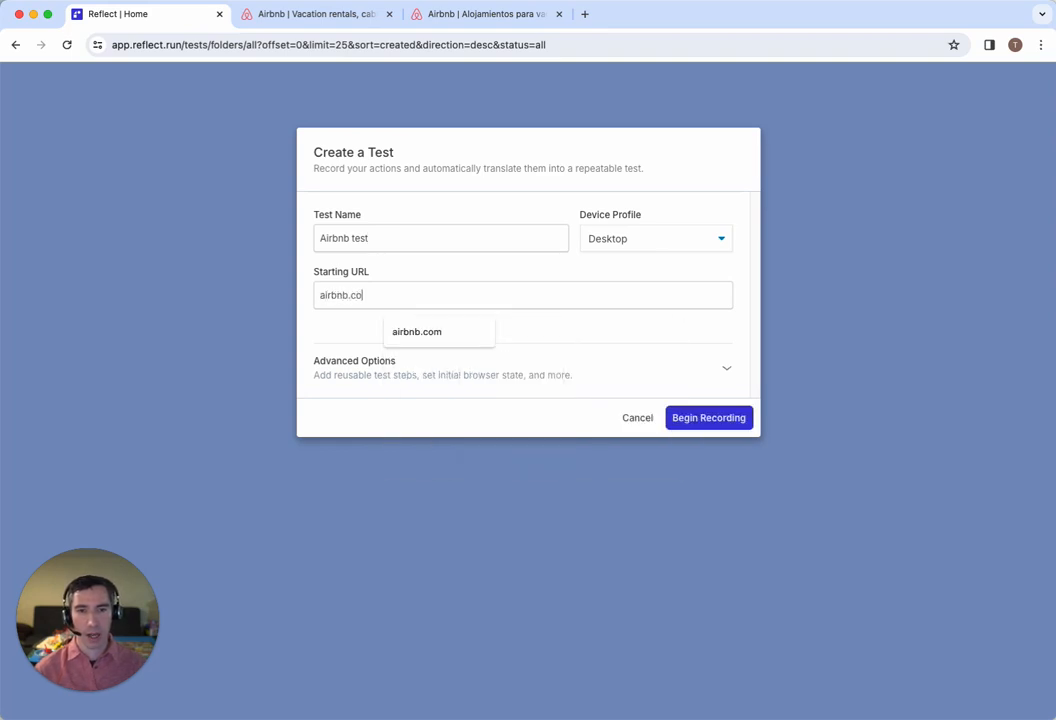
type("m")
left_click(717, 419)
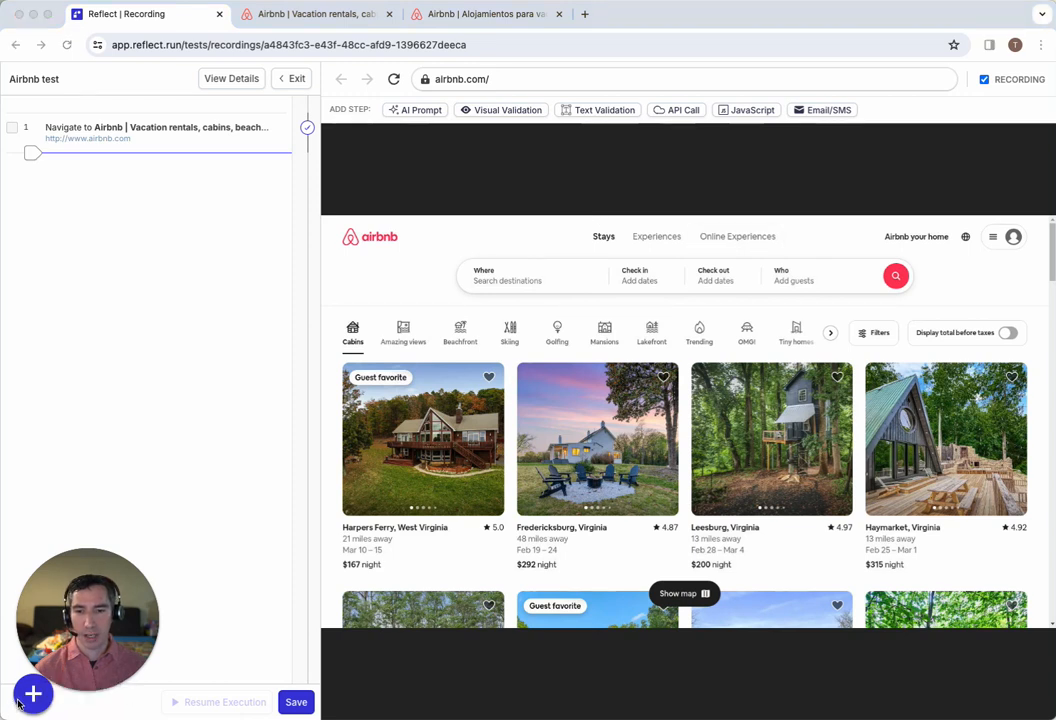
- Add a text validation step for the Stays heading of the Airbnb page
left_click_drag(66, 614, 949, 626)
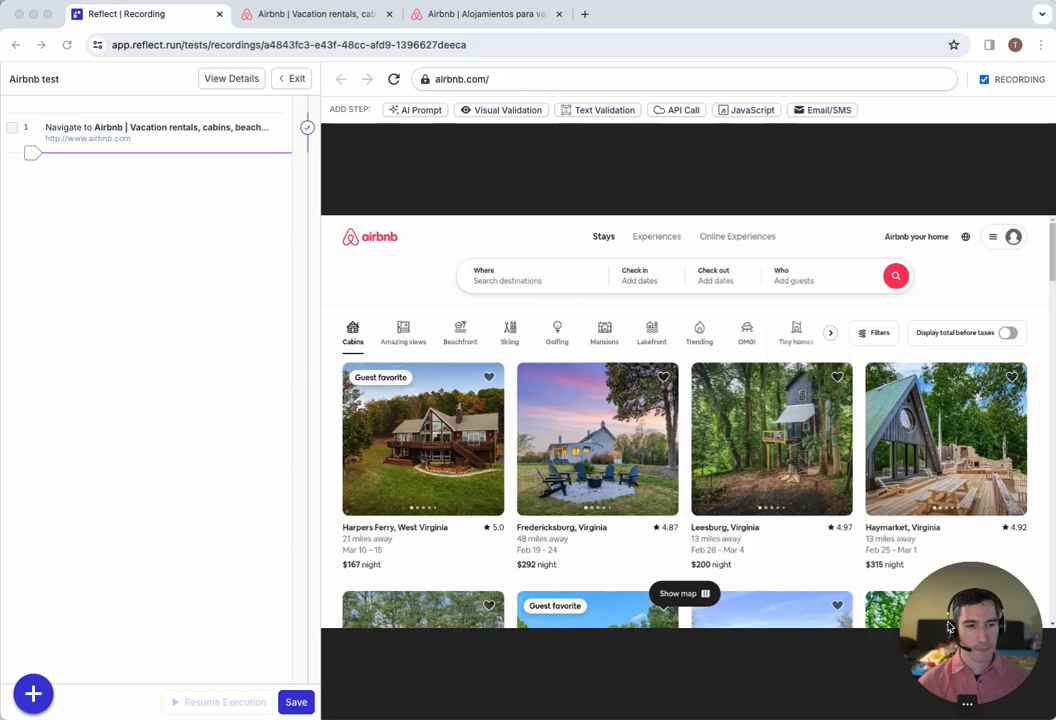
left_click(37, 695)
left_click(33, 693)
left_click(77, 470)
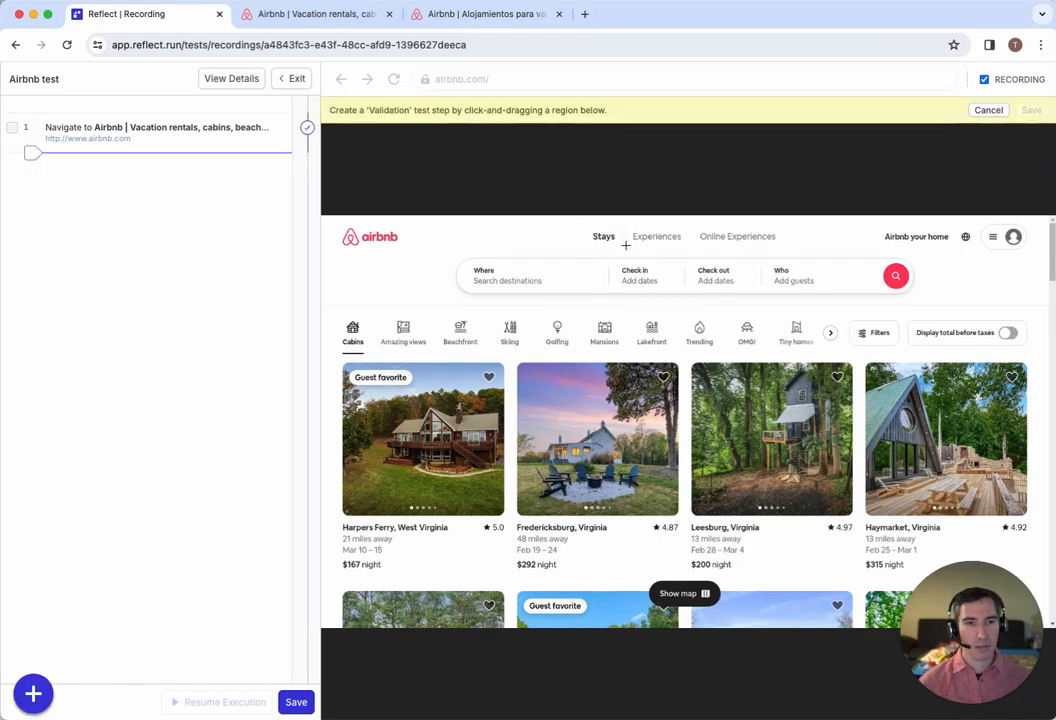
left_click(1031, 110)
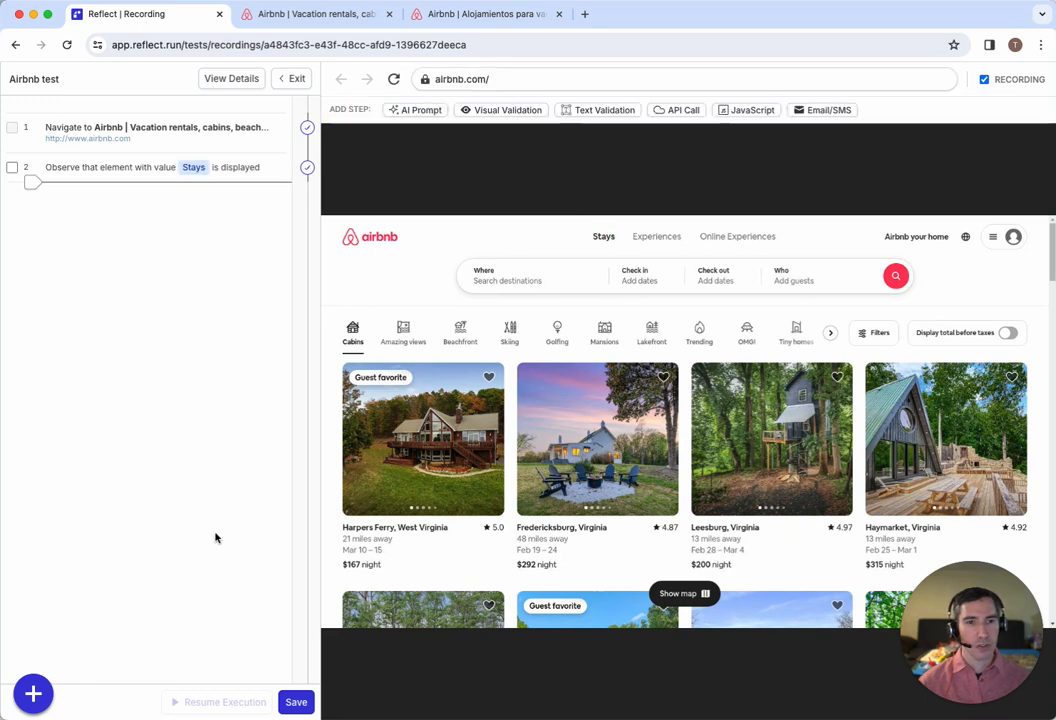
- Add a text validation step for the Experiences heading of the Airbnb page
left_click(40, 698)
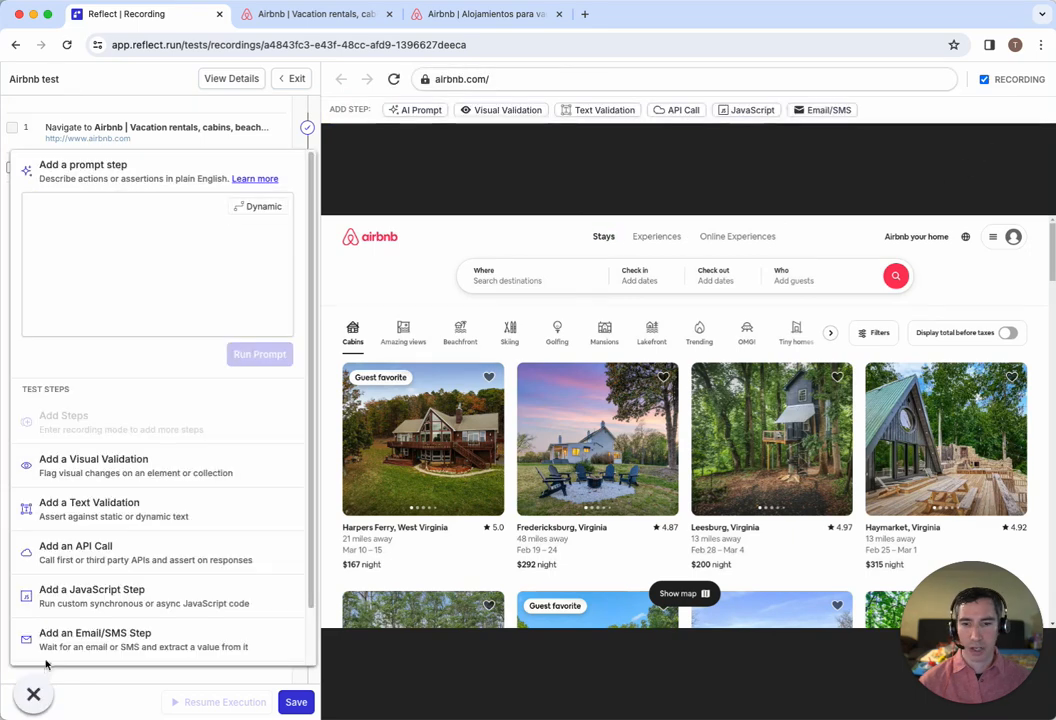
left_click(80, 505)
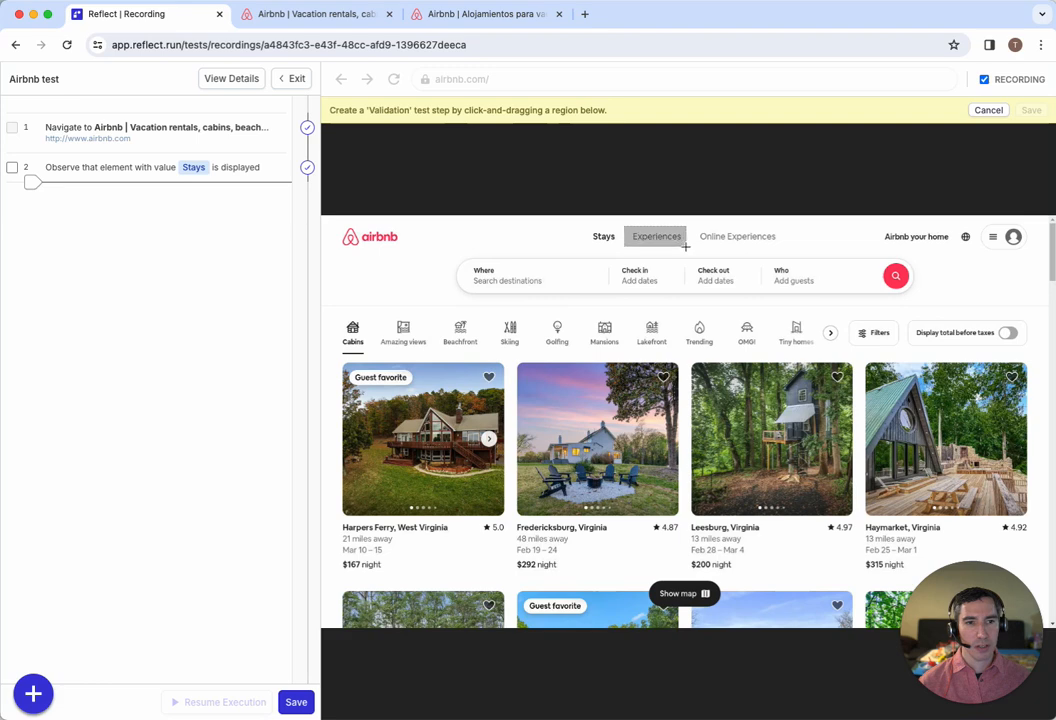
left_click(1031, 111)
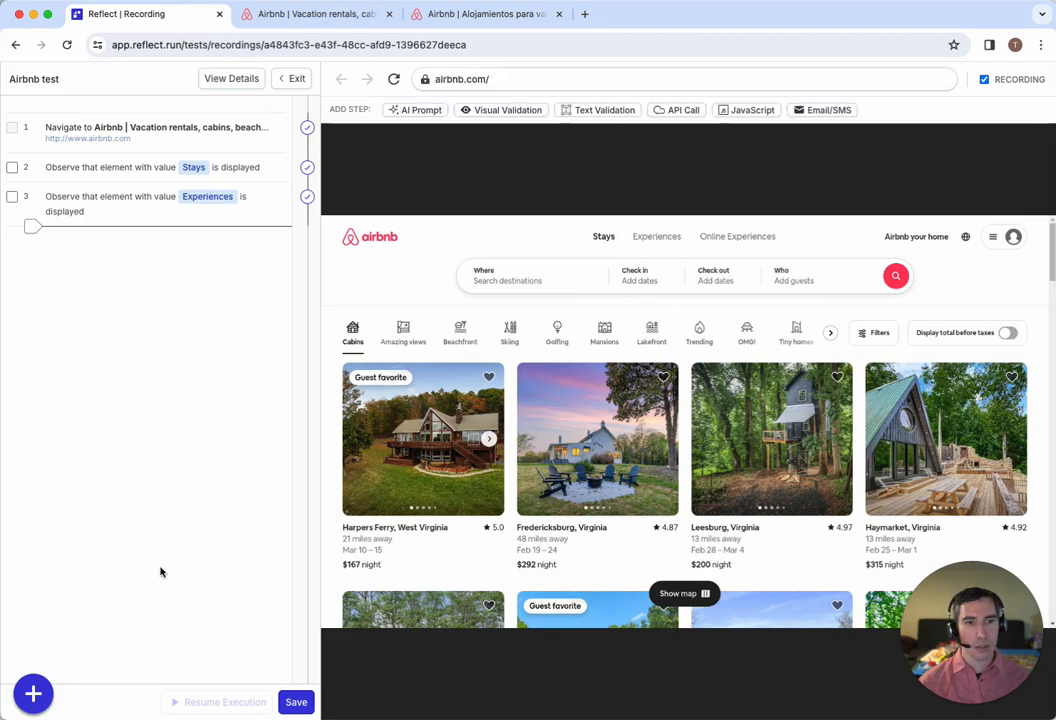
- Add a text validation step for the Online Experiences heading of the Airbnb page
left_click(42, 692)
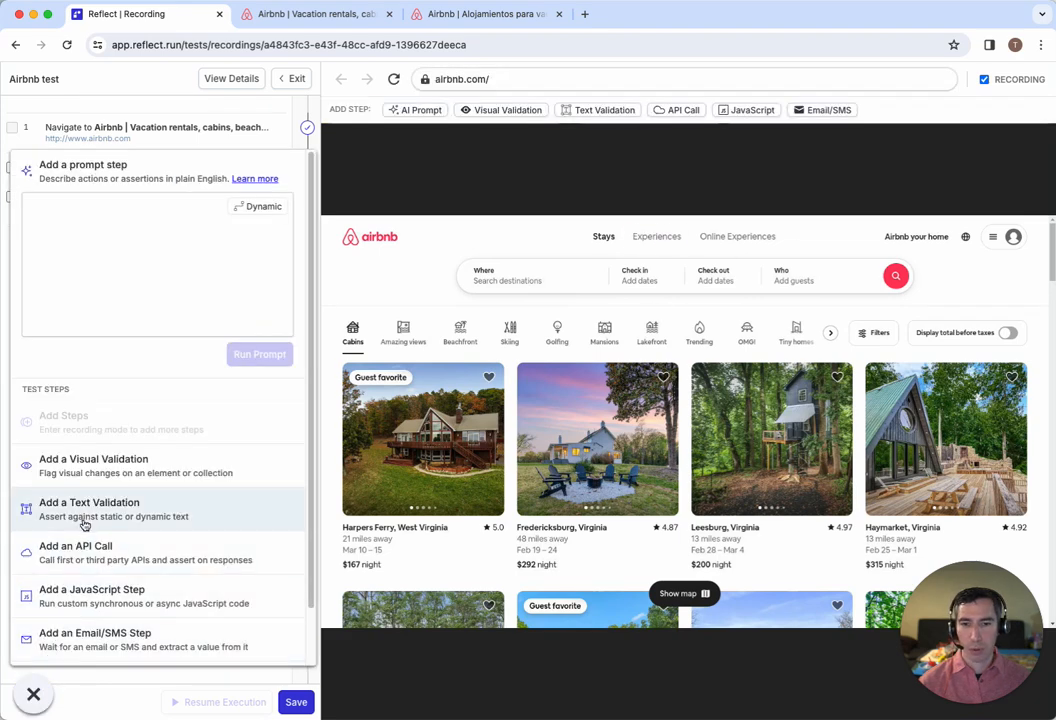
left_click(85, 522)
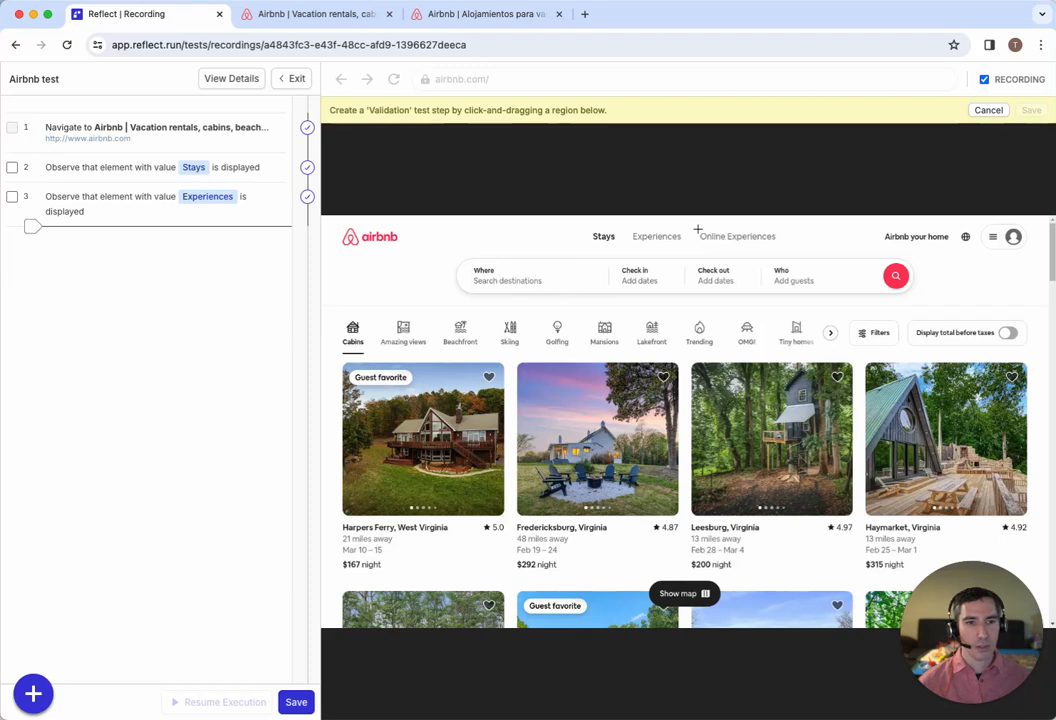
left_click_drag(698, 230, 790, 250)
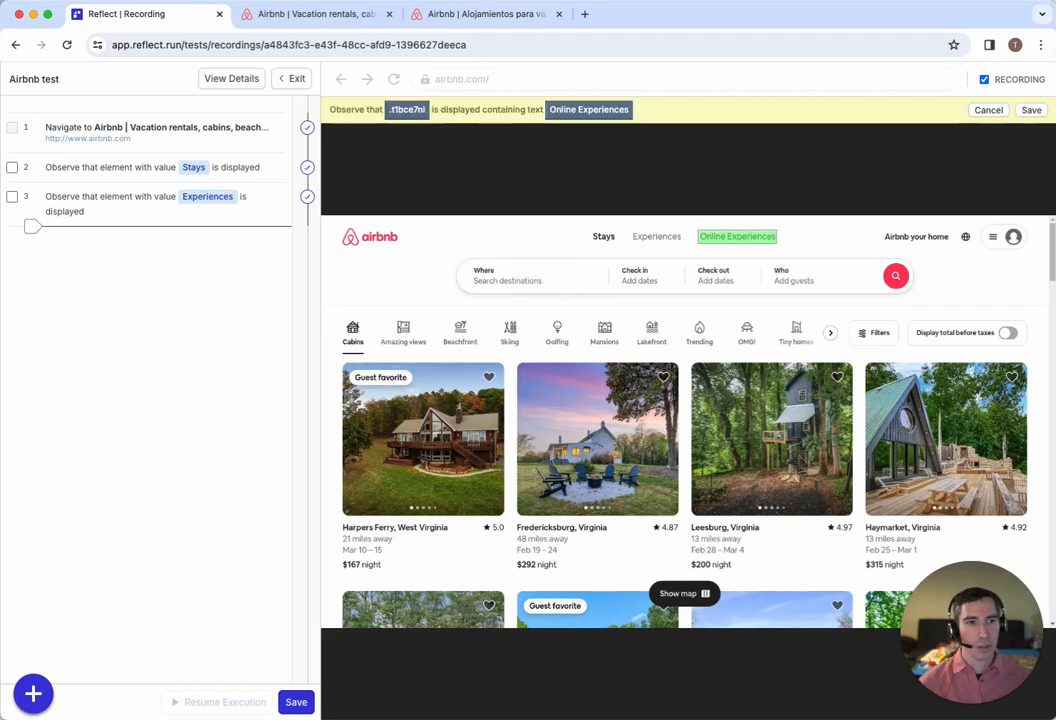
left_click(1031, 111)
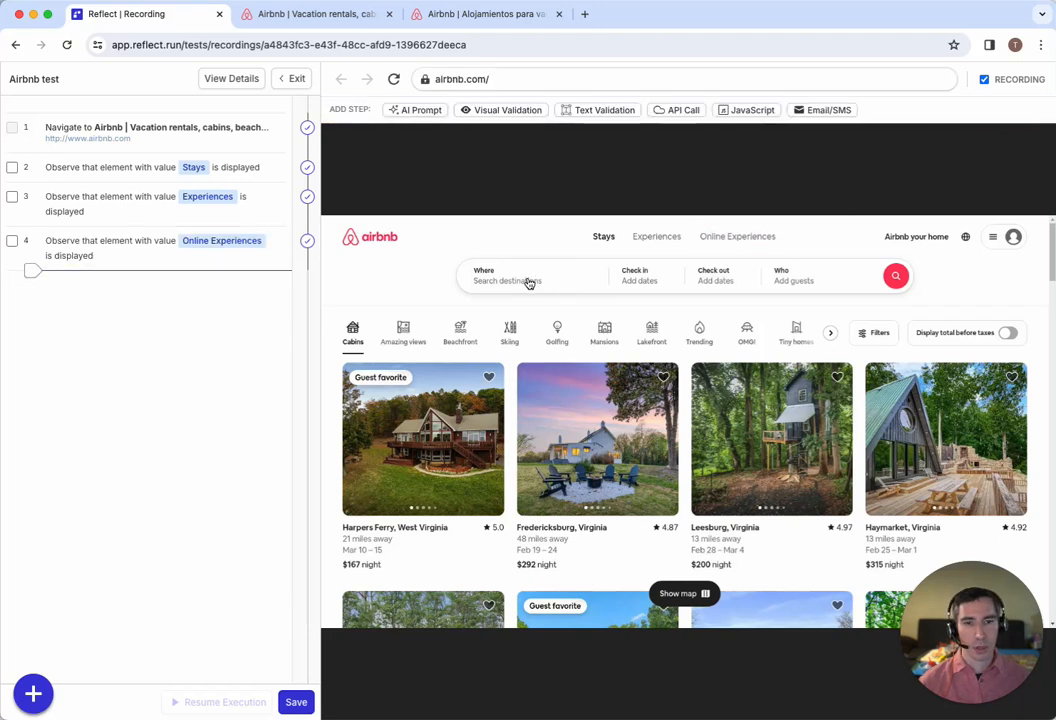
- Record a destination search for "philadelphia" on the Airbnb page
left_click(515, 285)
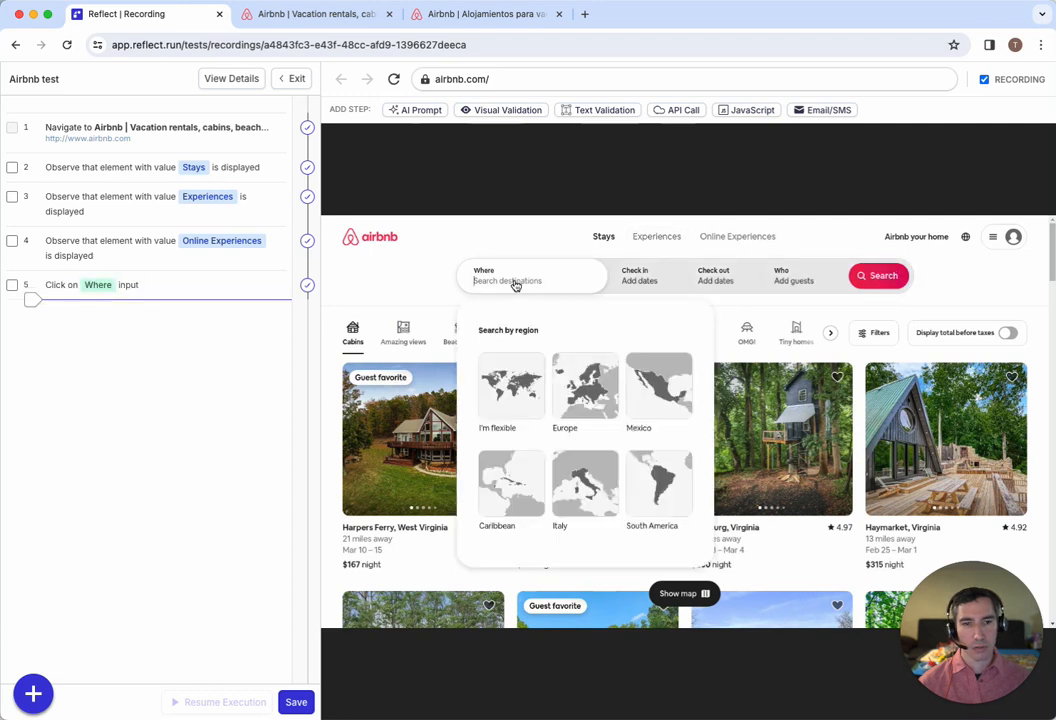
type("philadelphia")
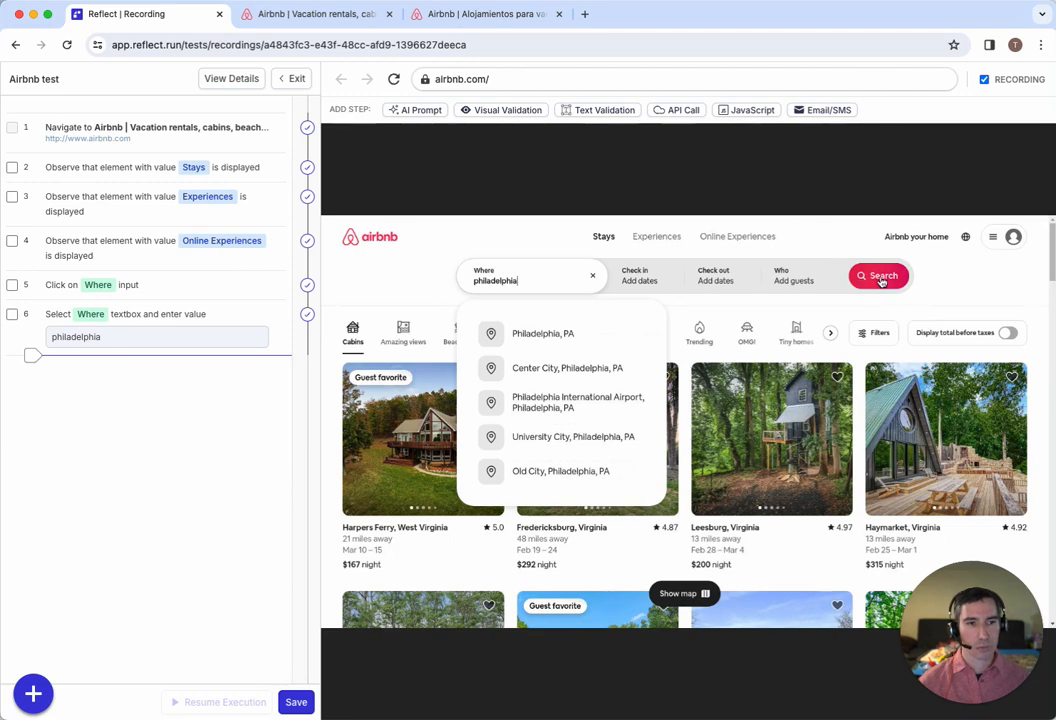
left_click(881, 281)
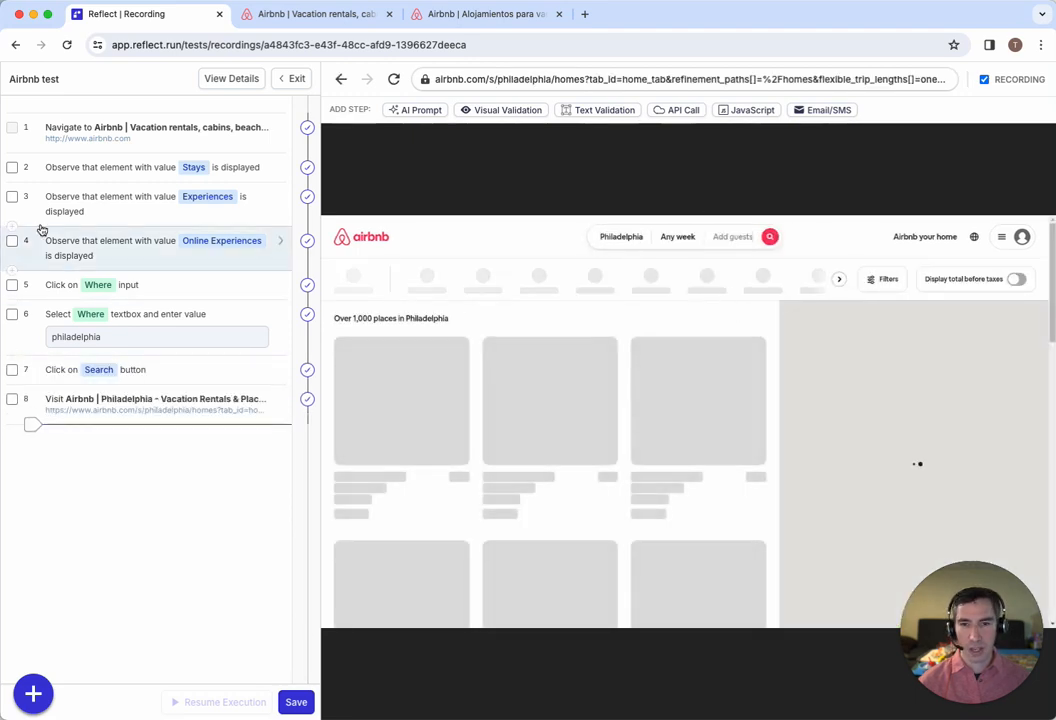
- Save and run the recorded Airbnb test, and open its test definition
left_click(296, 702)
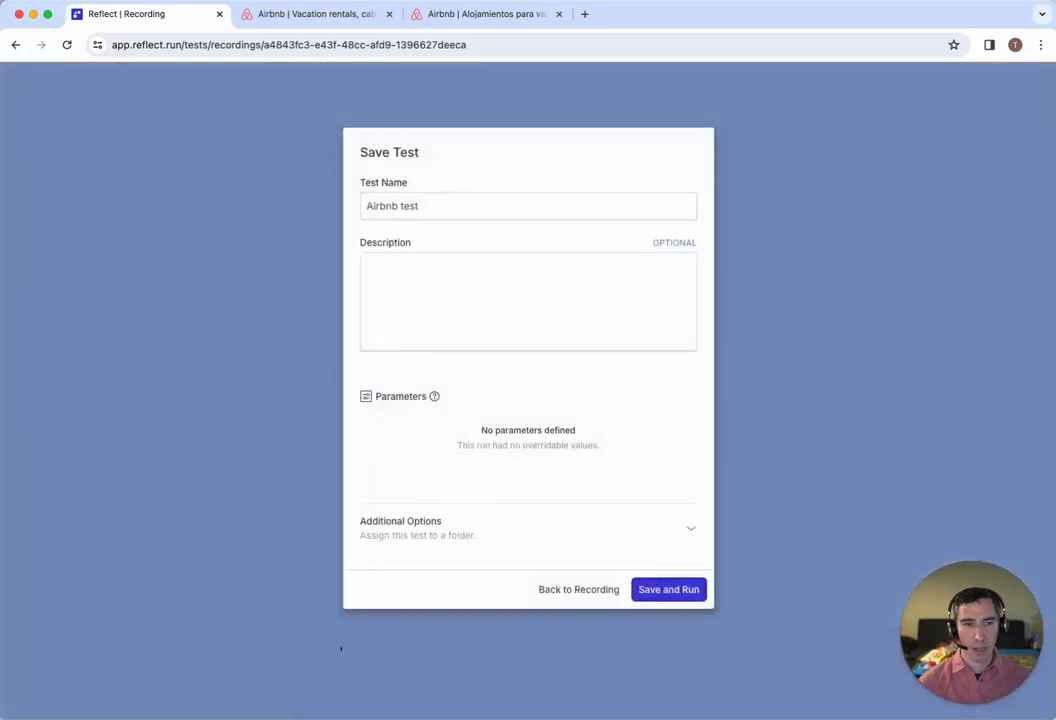
left_click(656, 588)
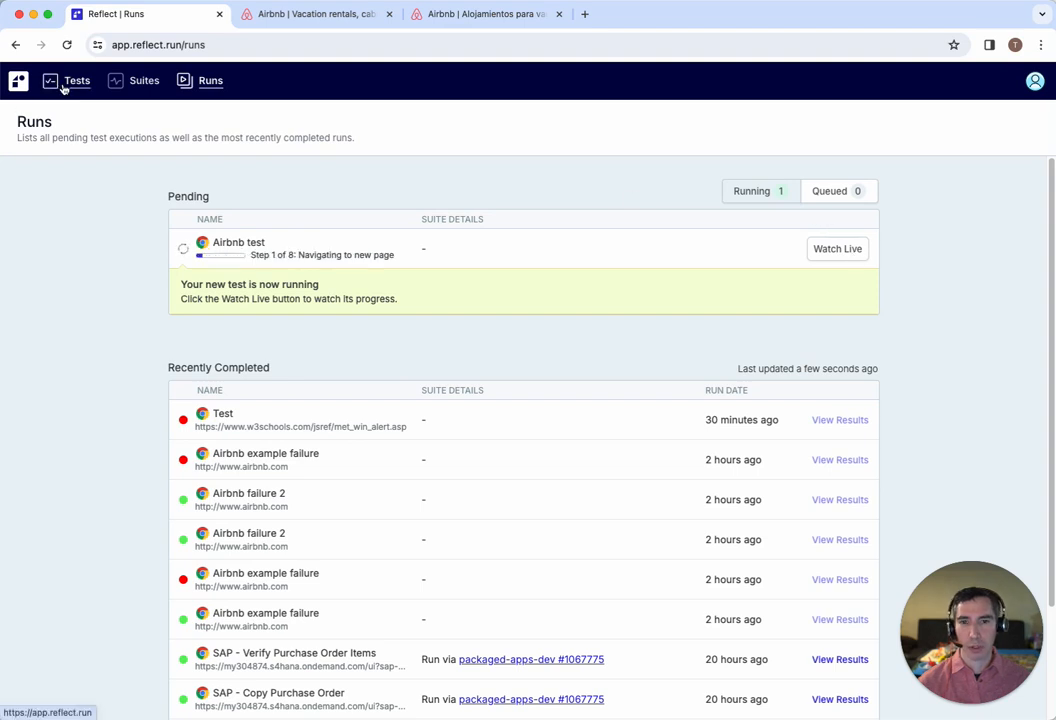
left_click(245, 243)
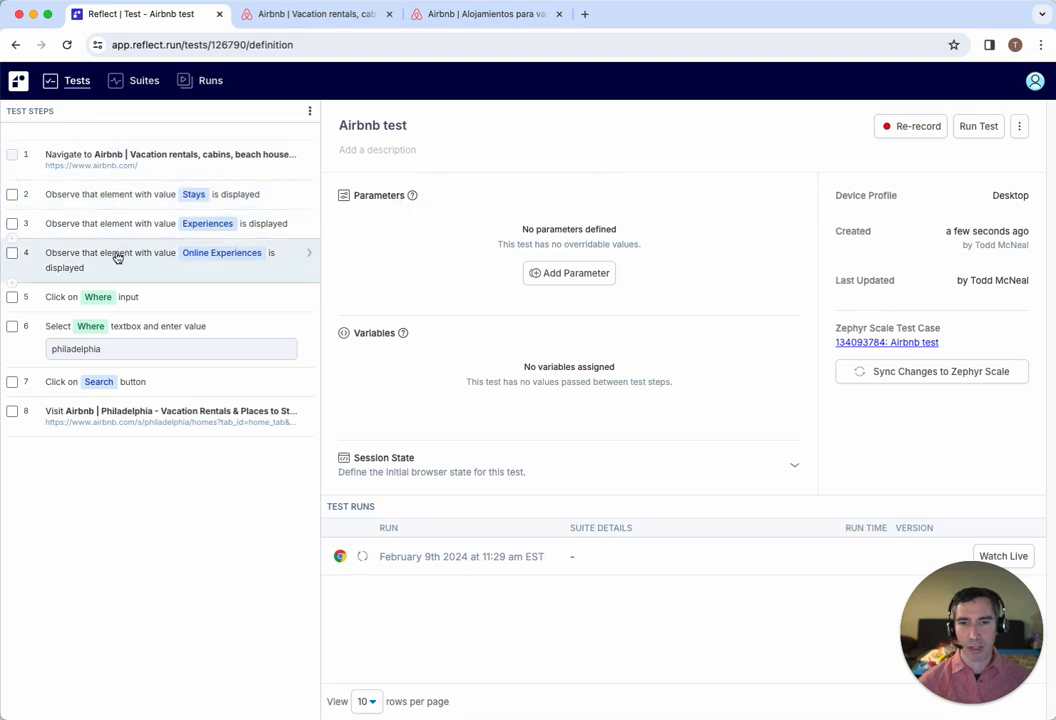
- Match the expected text of test step 2 to a new parameter named Stays
left_click(88, 197)
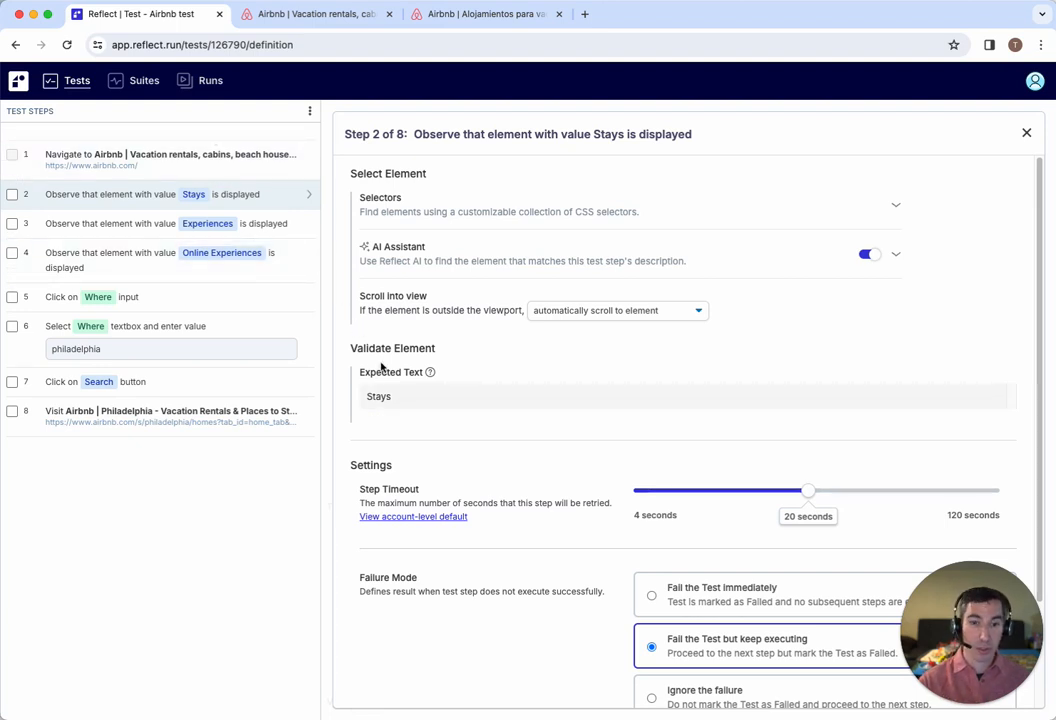
double_click(385, 398)
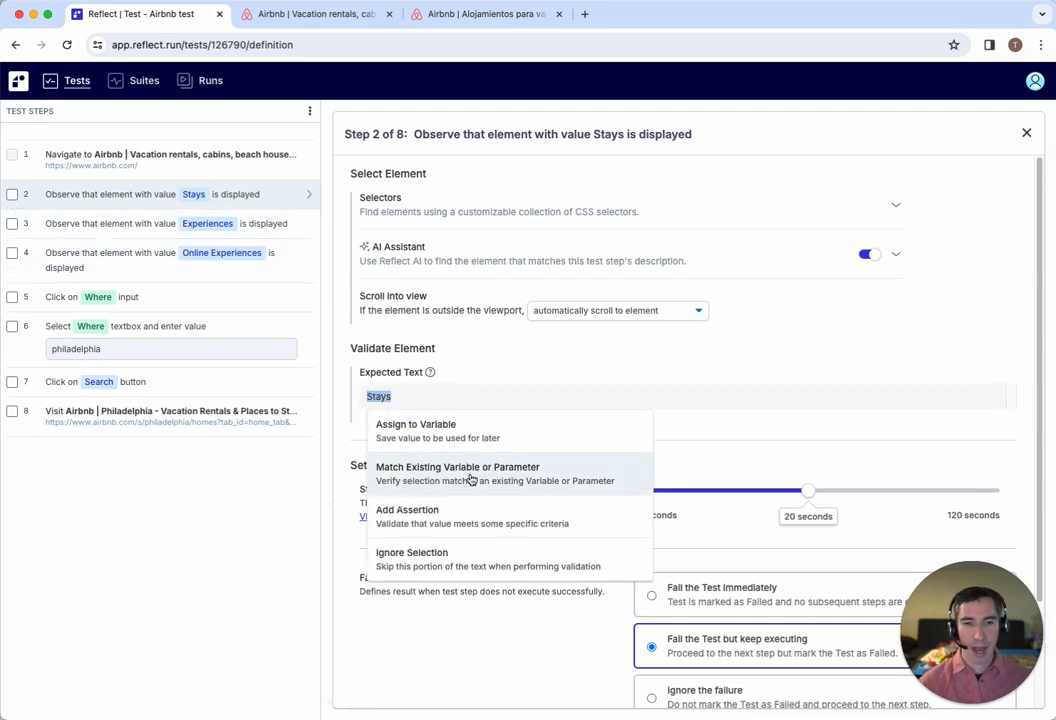
left_click(519, 479)
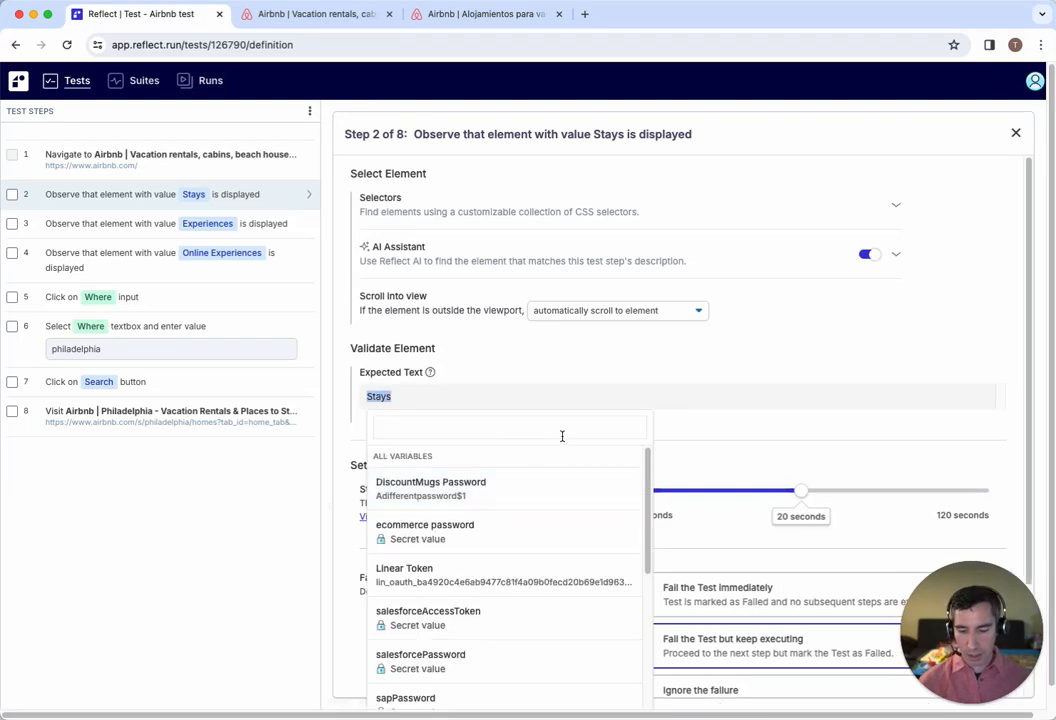
type("Stays")
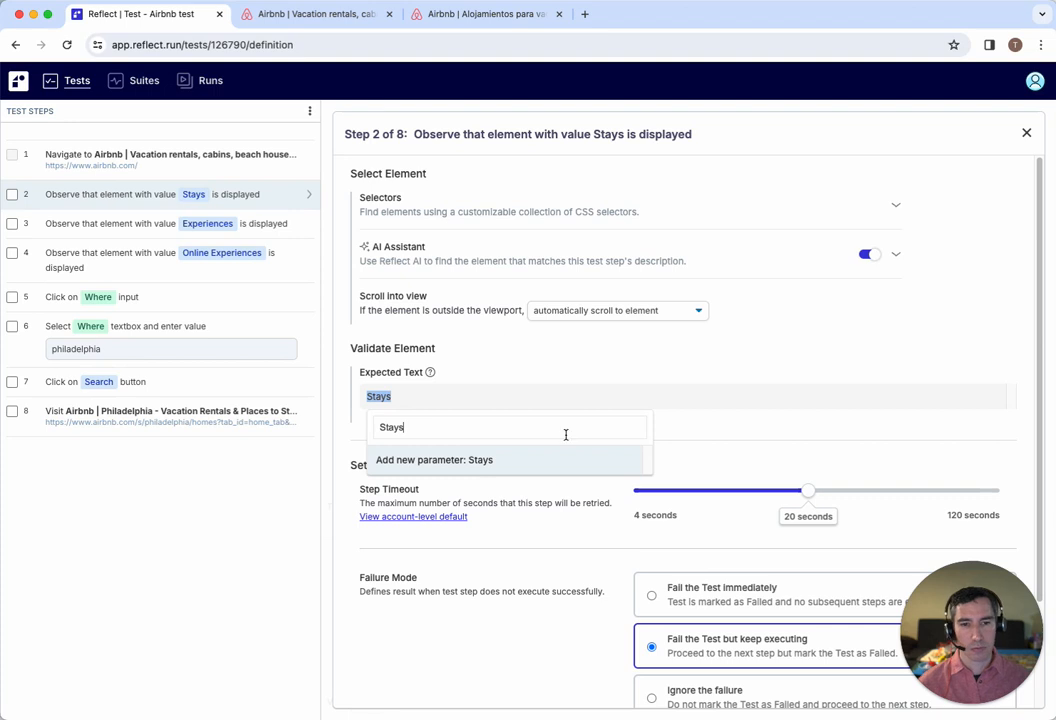
left_click(460, 460)
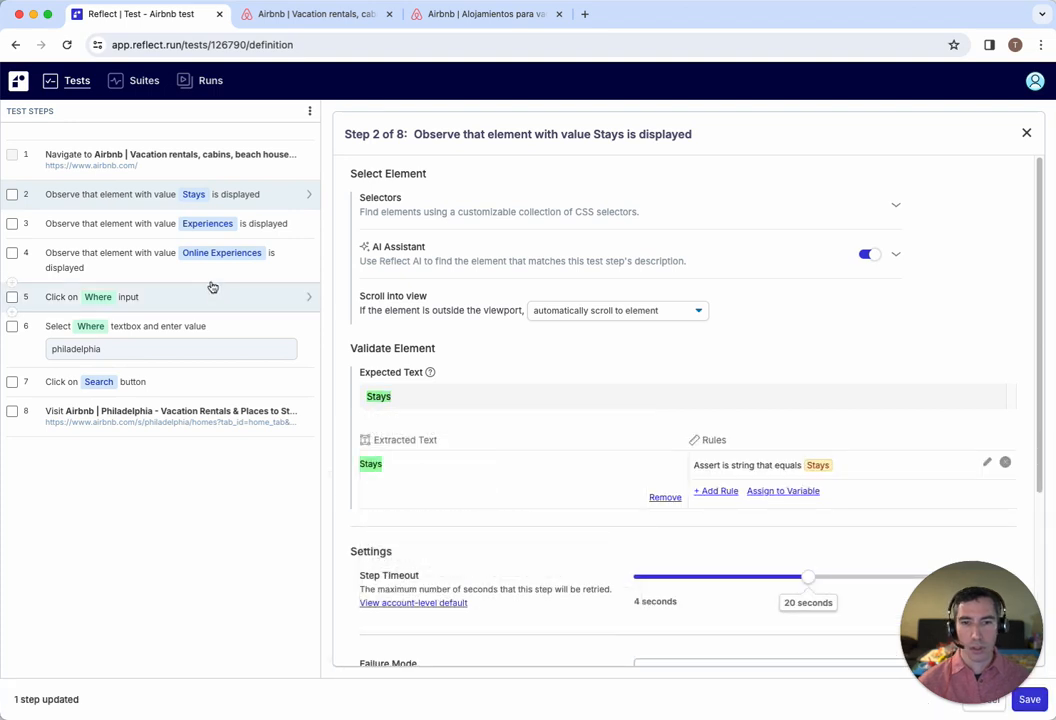
- Select the whole expected text of test step 3 for matching against a variable or parameter
left_click(141, 231)
left_click_drag(367, 396, 453, 399)
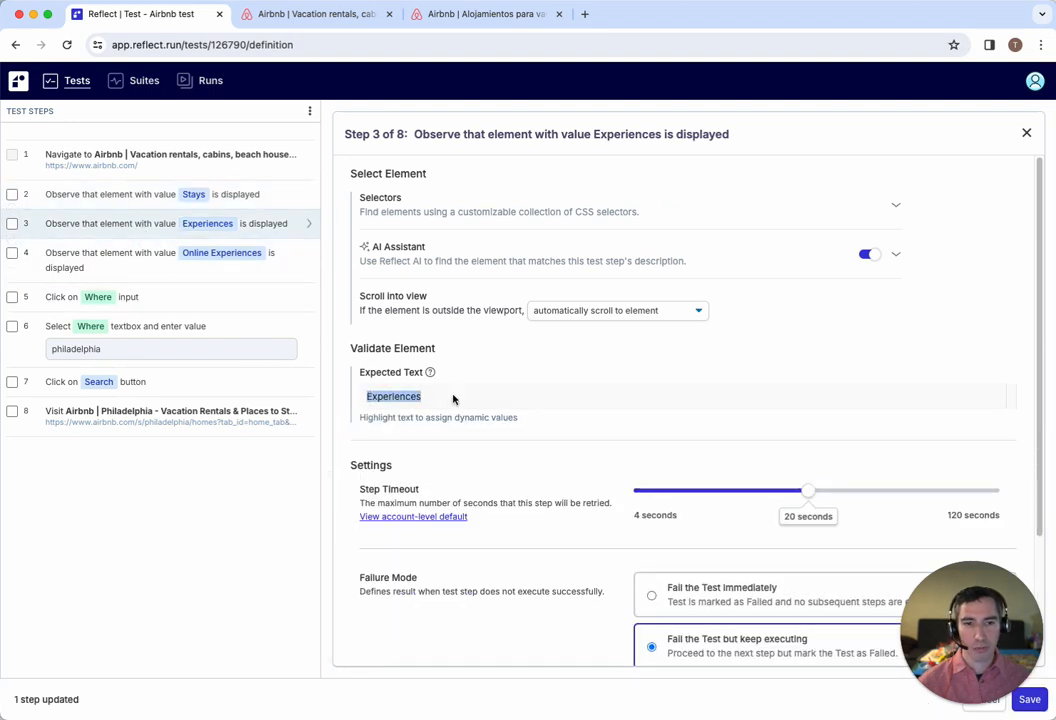
left_click(448, 471)
type("E")
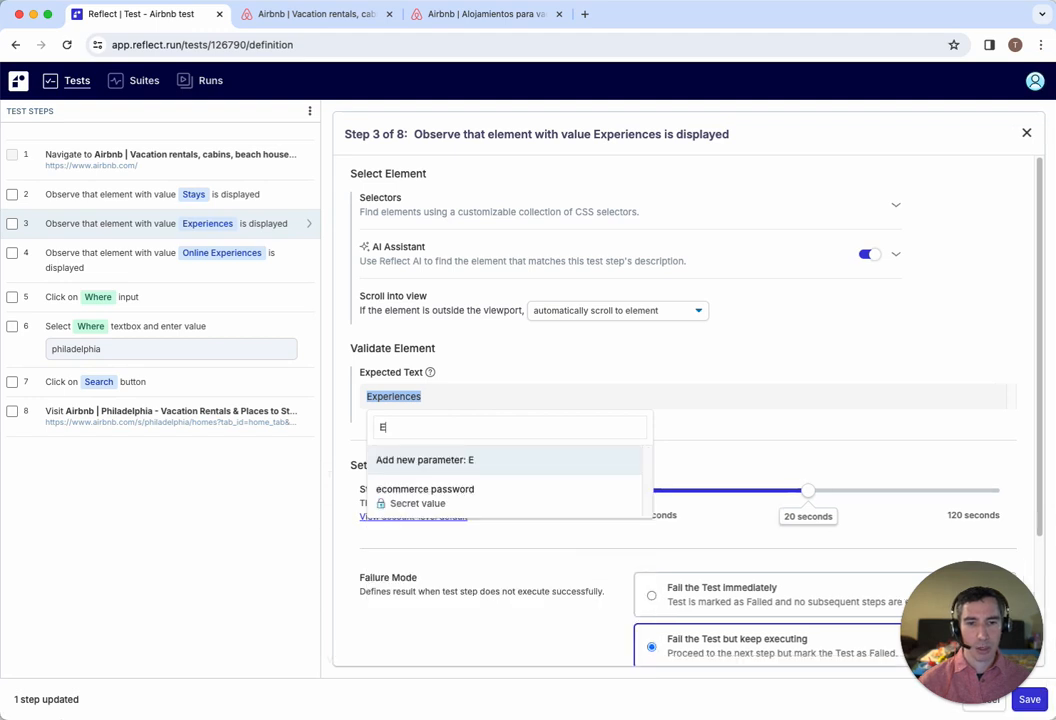
type("xperiences")
key("super+a")
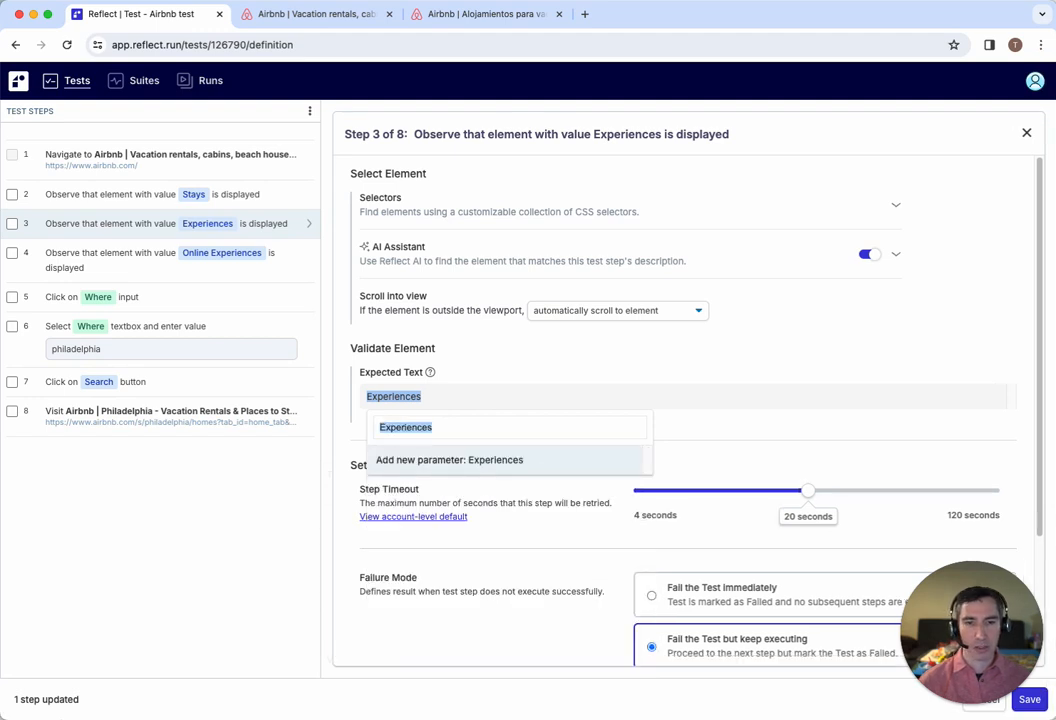
type("TEZ")
type("T_")
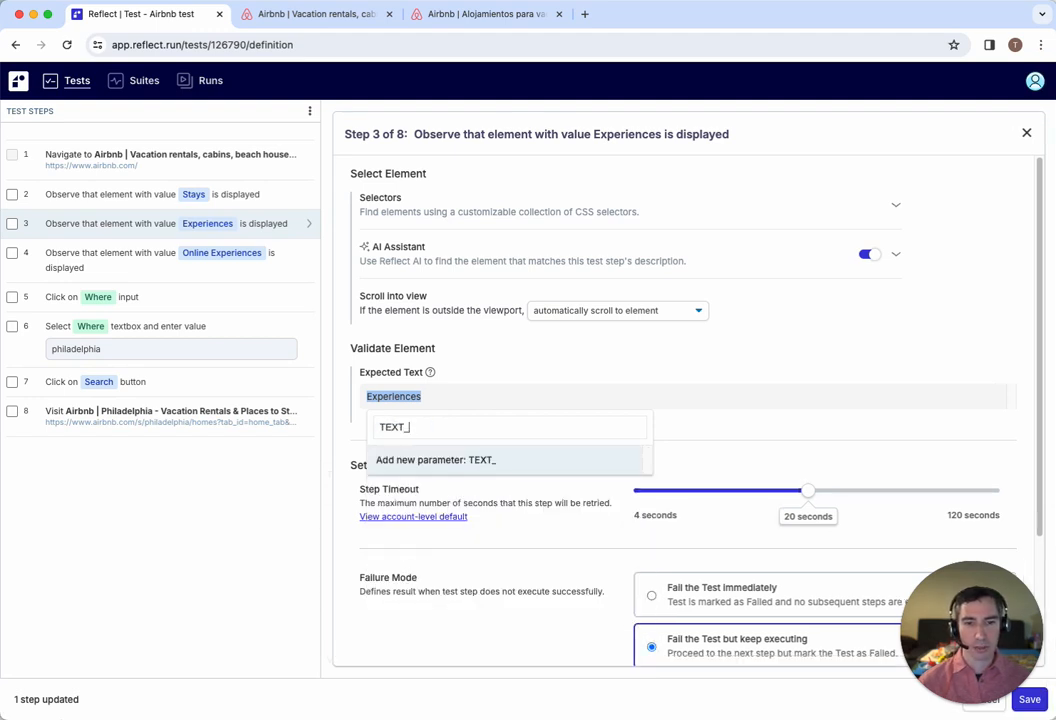
key("BackSpace")
key("BackSpace")
key("BackSpace")
key("BackSpace")
key("BackSpace")
type("HEADER_1")
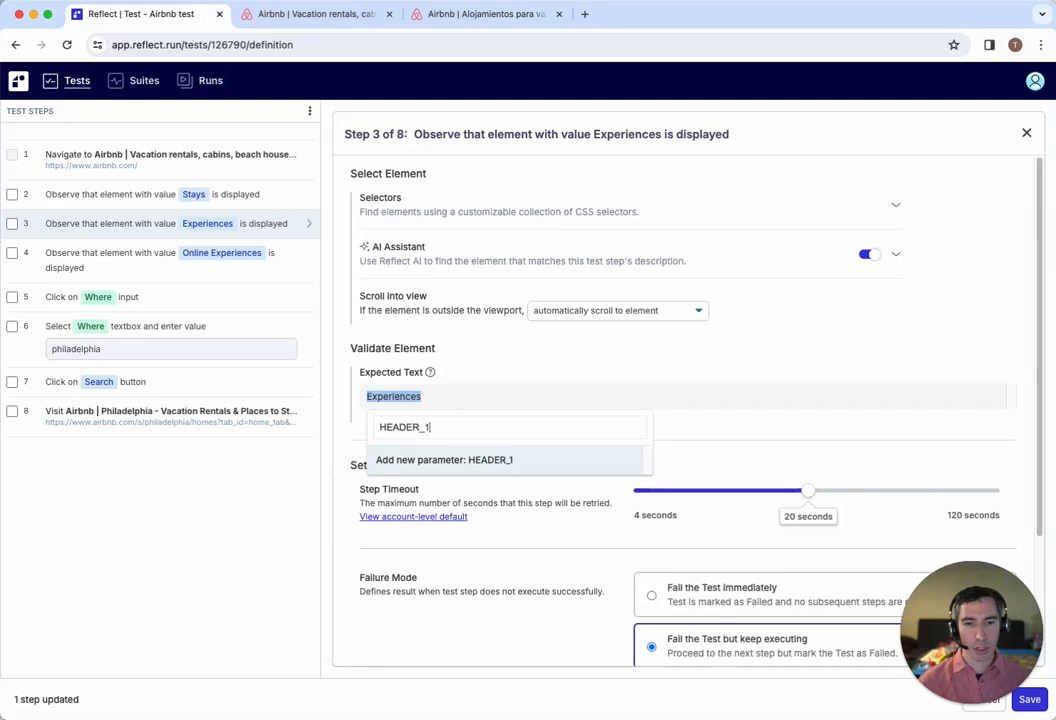
key("BackSpace")
key("BackSpace")
key("BackSpace")
key("BackSpace")
key("BackSpace")
key("BackSpace")
key("BackSpace")
key("BackSpace")
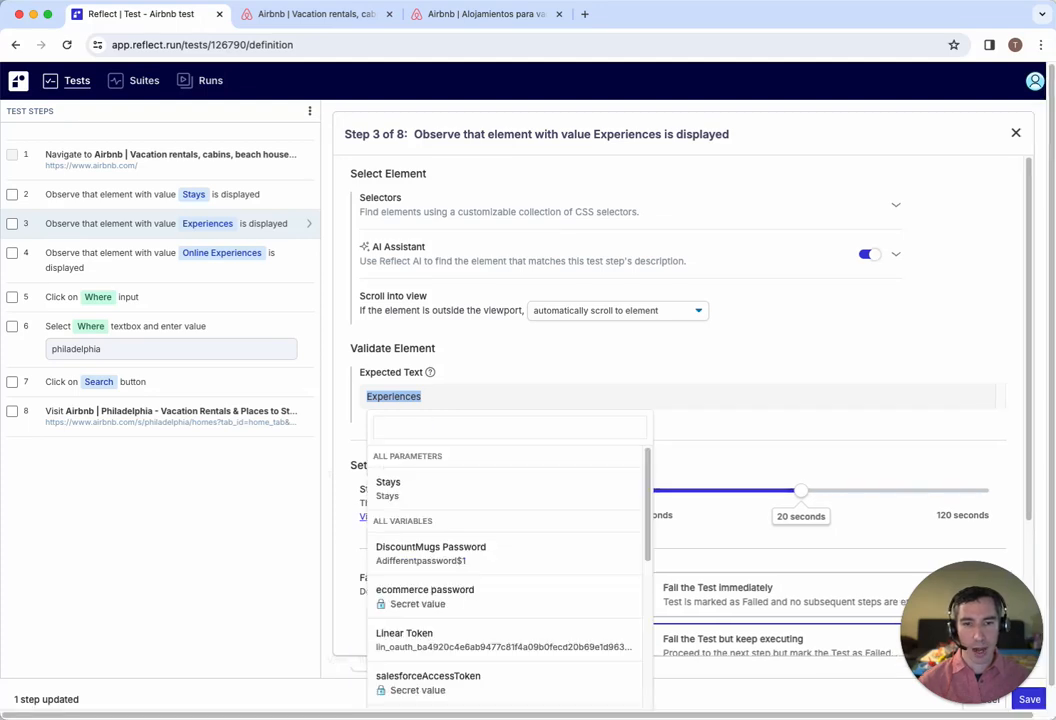
- Match the expected text of test step 3 to a new parameter named Experiences
type("Experience")
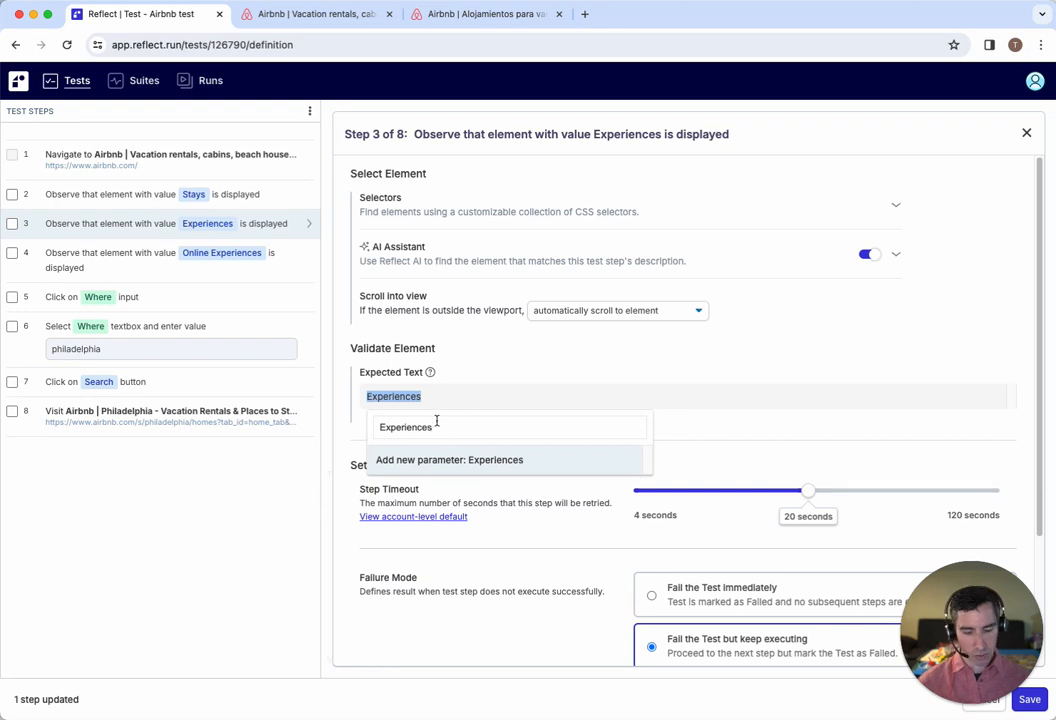
type("s")
left_click(422, 459)
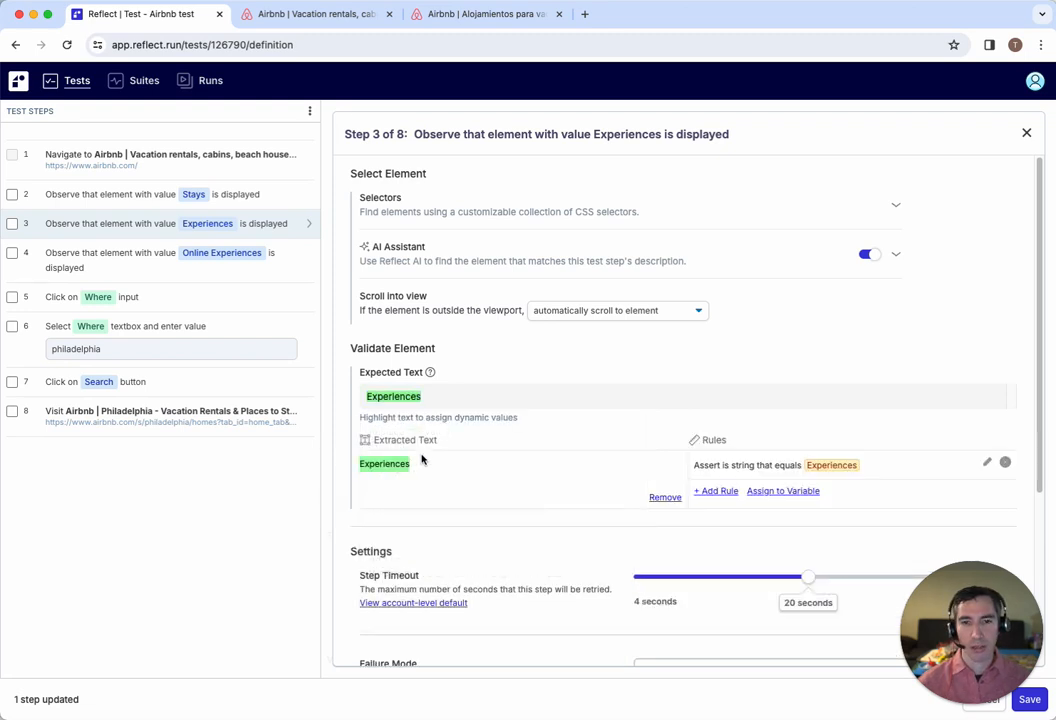
- Match the whole expected text of test step 4 to a new parameter named Online Experiences
left_click(128, 270)
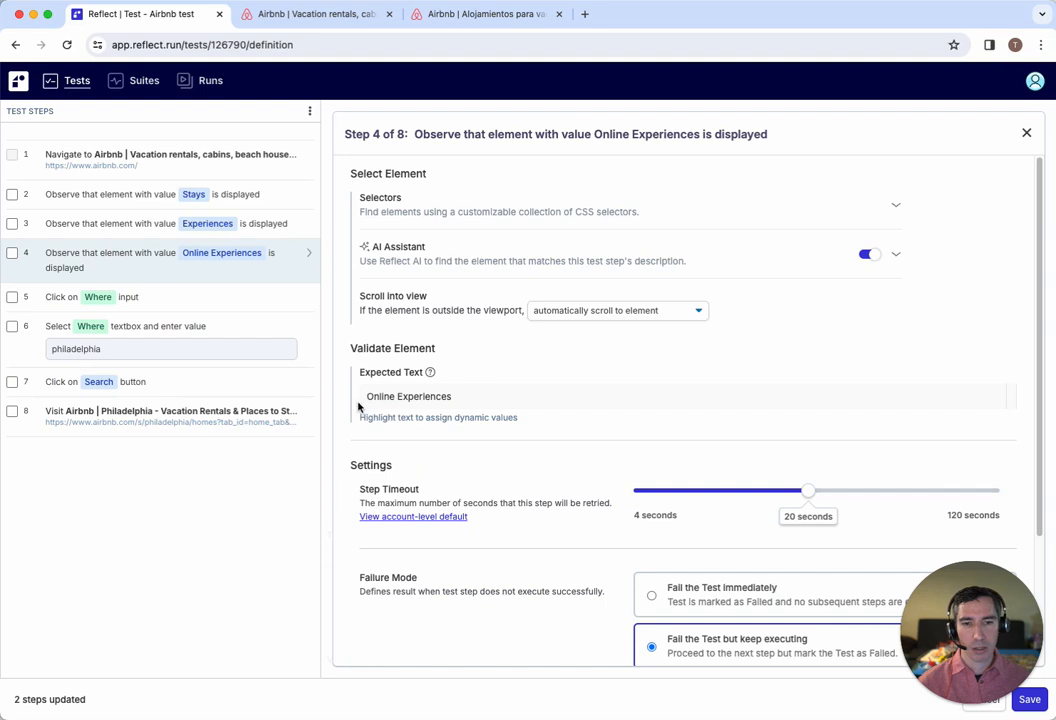
left_click_drag(358, 406, 455, 397)
left_click(408, 467)
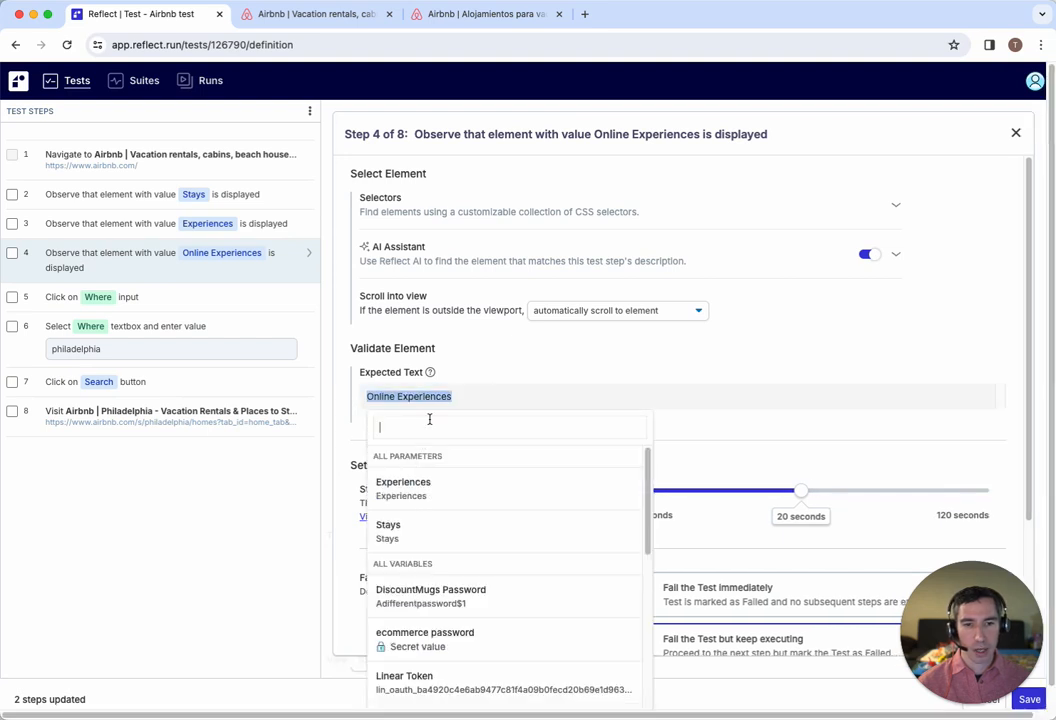
type("Online Experien")
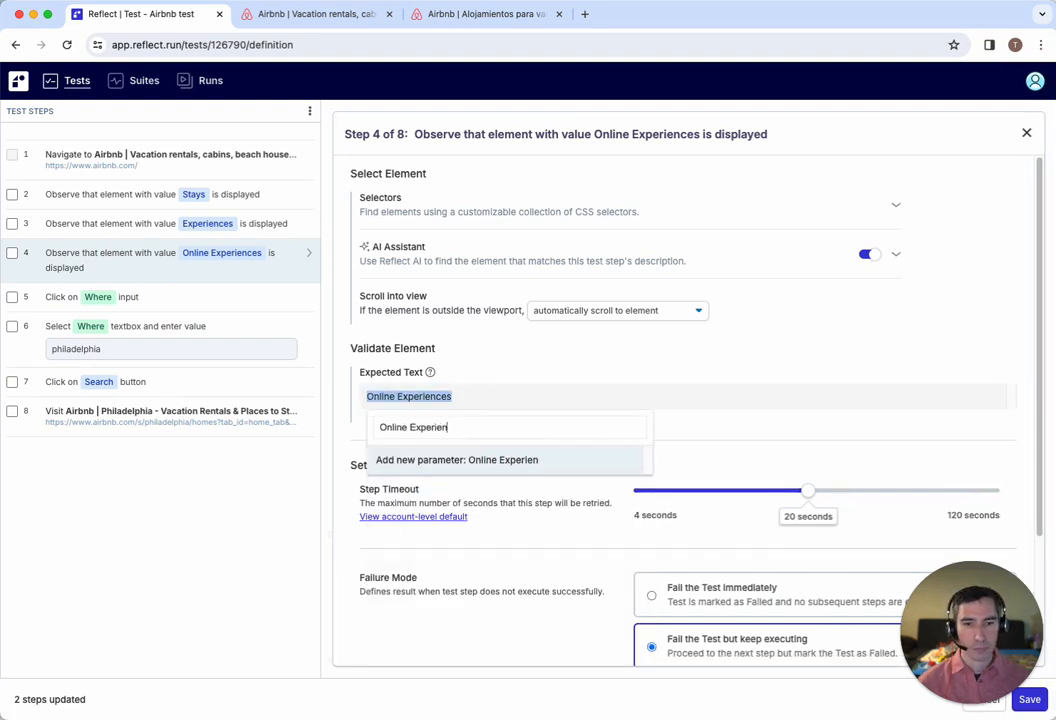
type("ces")
left_click(440, 459)
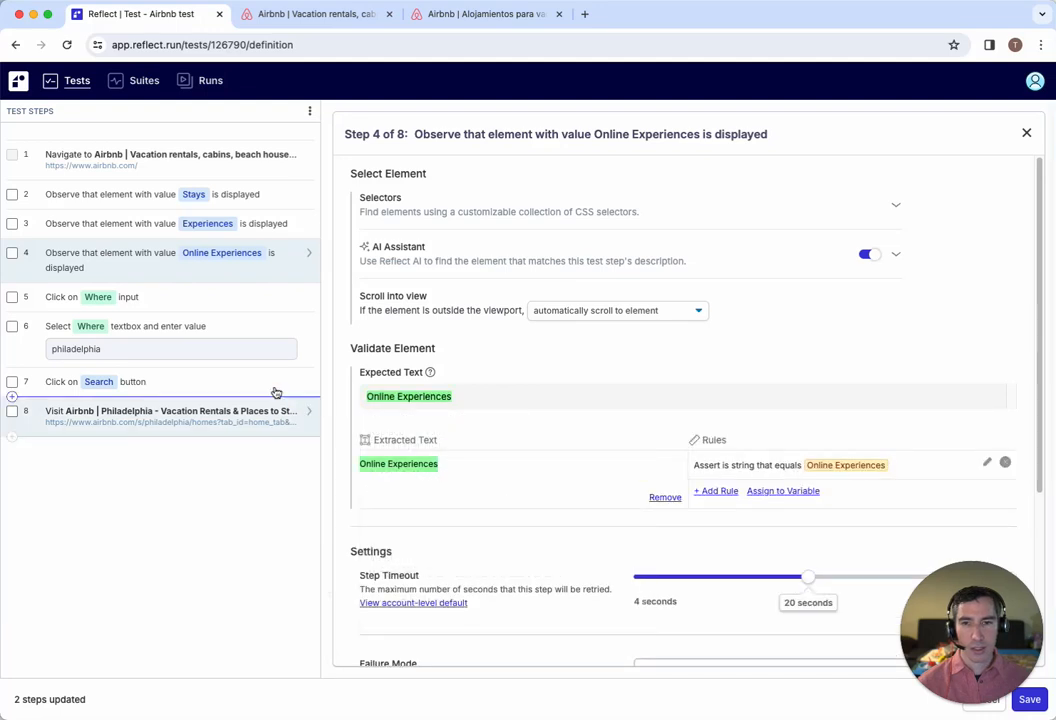
- Replace the input text "philadelphia" in test step 6 with a new parameter named Search Term
left_click(167, 329)
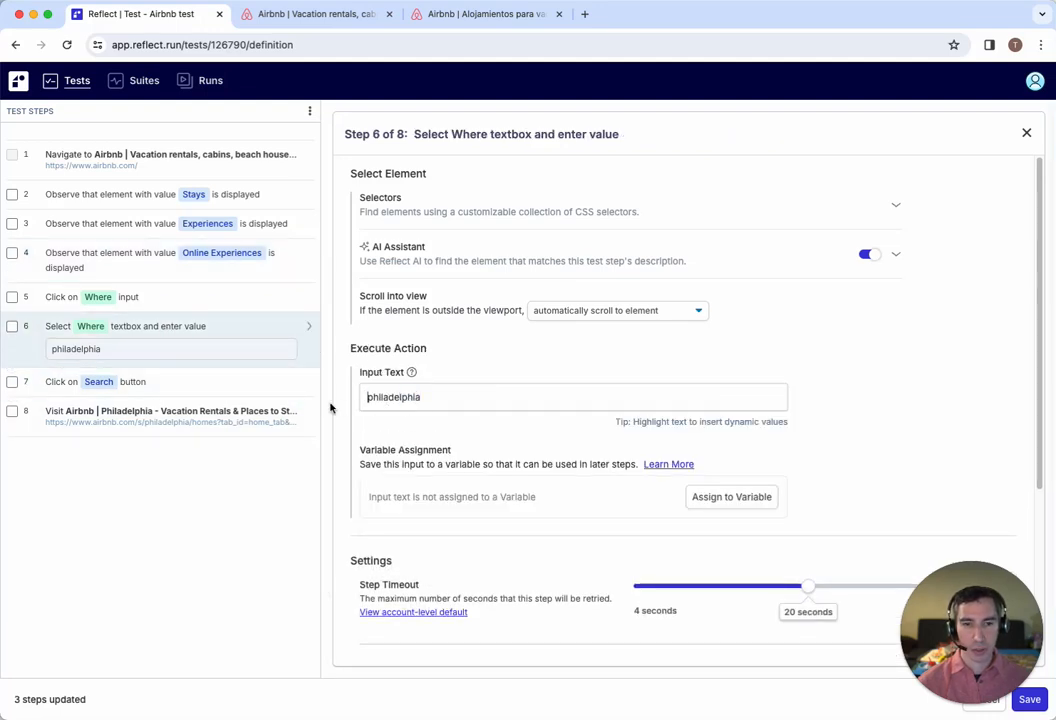
left_click_drag(363, 397, 424, 398)
left_click(432, 478)
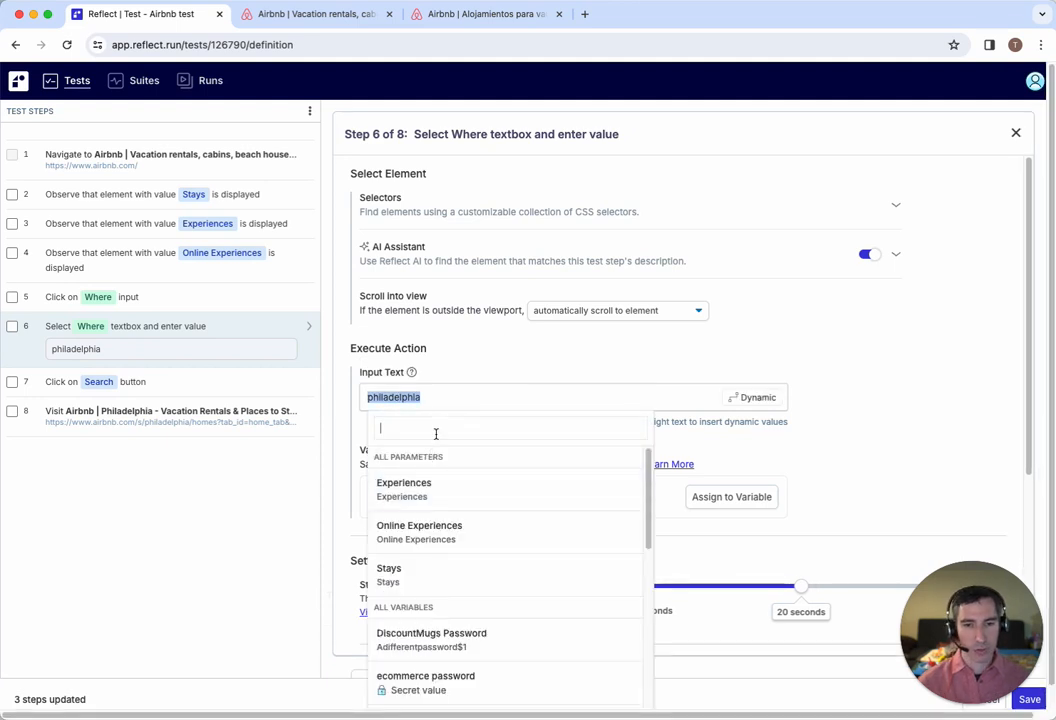
type("Search Term")
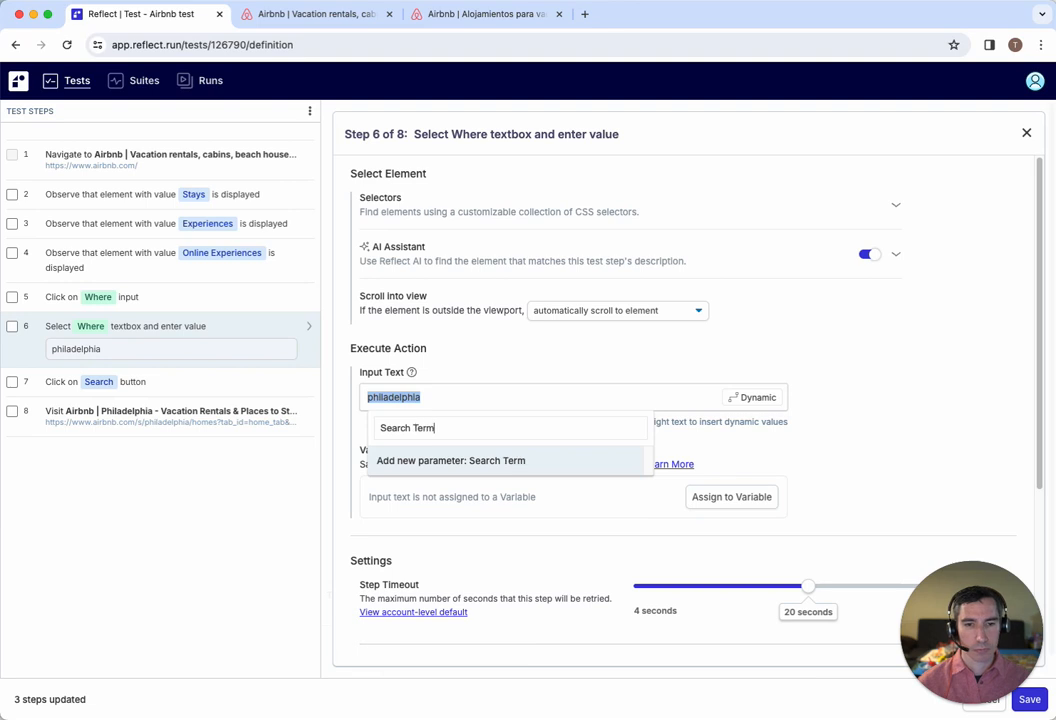
left_click(448, 460)
- Match the expected text of the Search button in test step 7 to a new parameter named Search
left_click(158, 381)
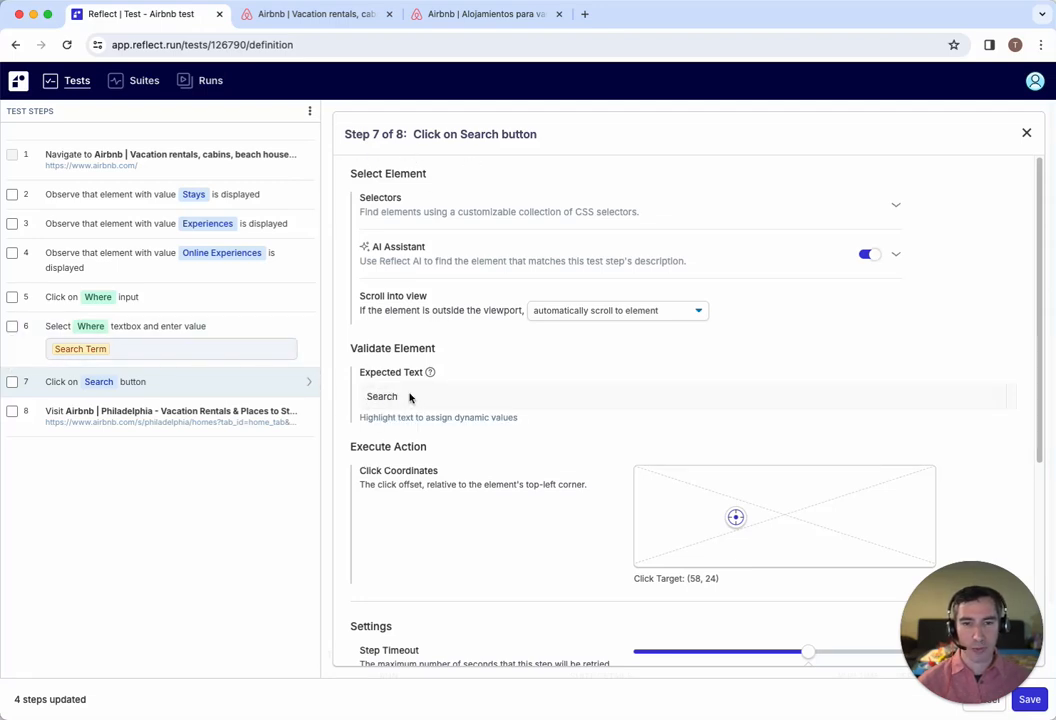
left_click_drag(409, 398, 366, 397)
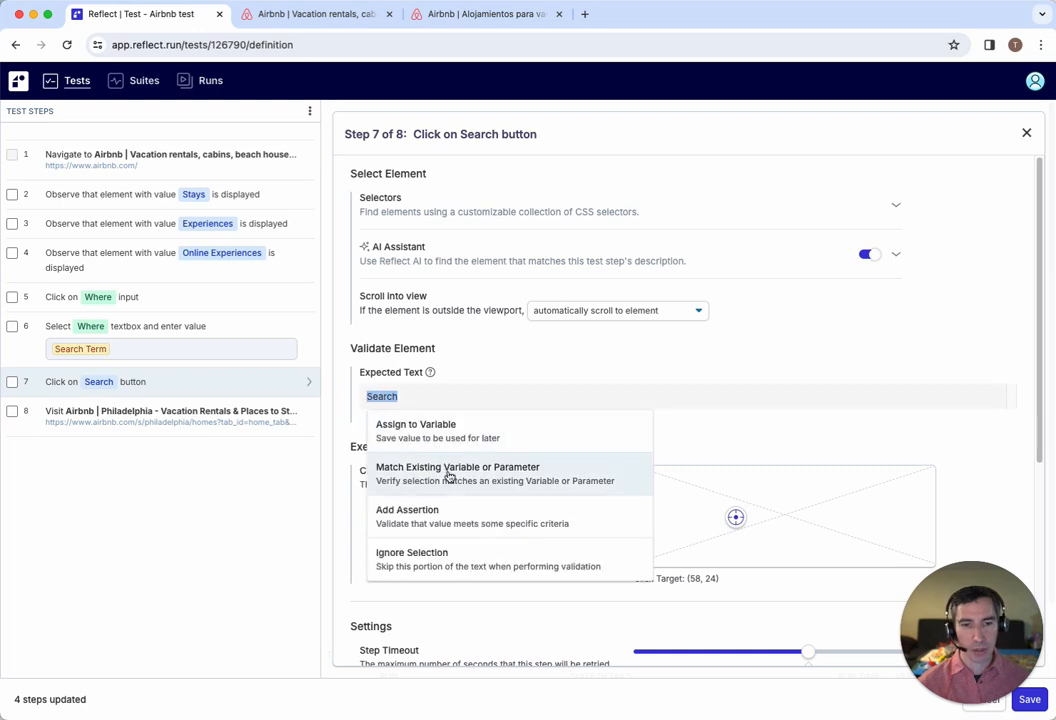
left_click(449, 477)
type("Search")
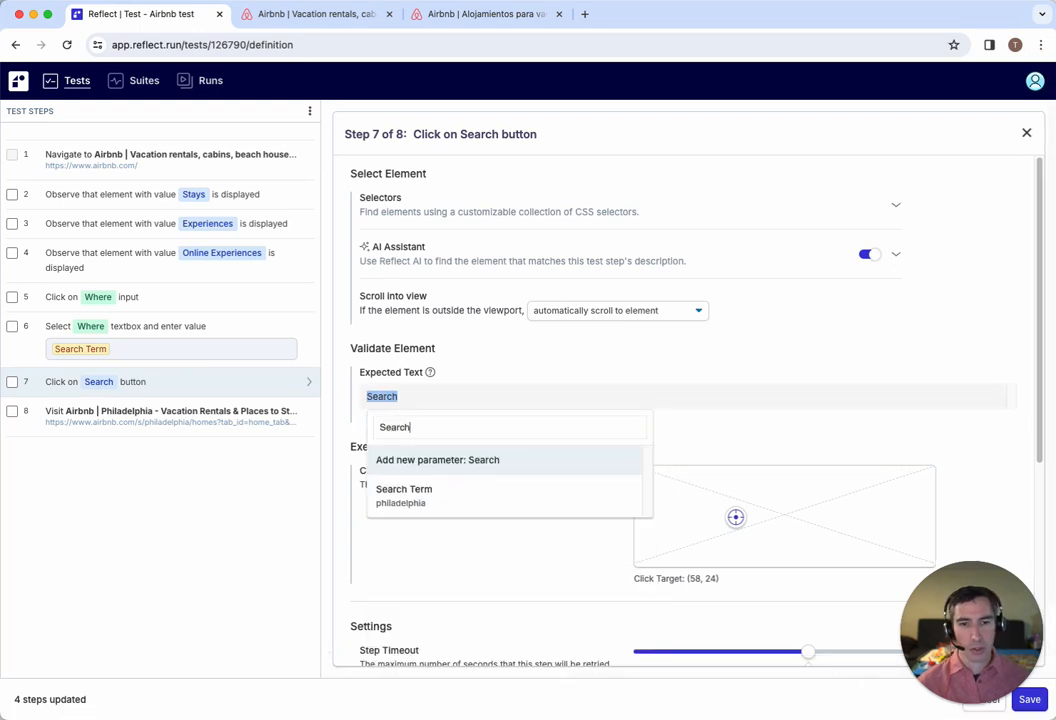
left_click(447, 461)
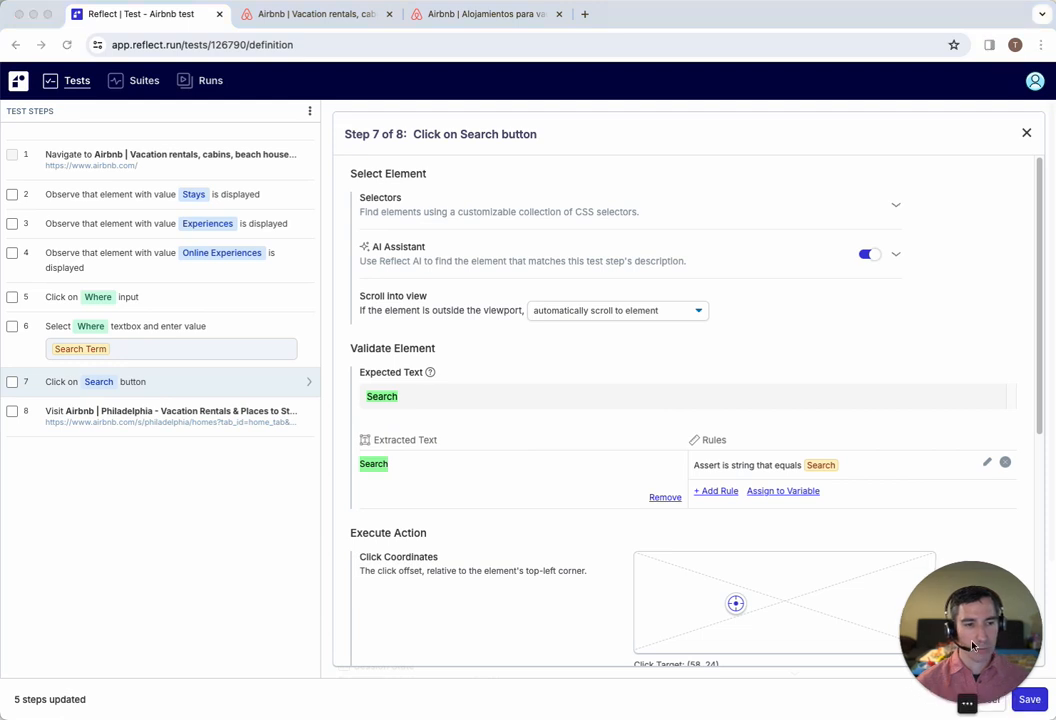
- Save the test updates with syncing to Zephyr Scale, and review the parameter overrides offered for a test run without starting it
left_click(1040, 698)
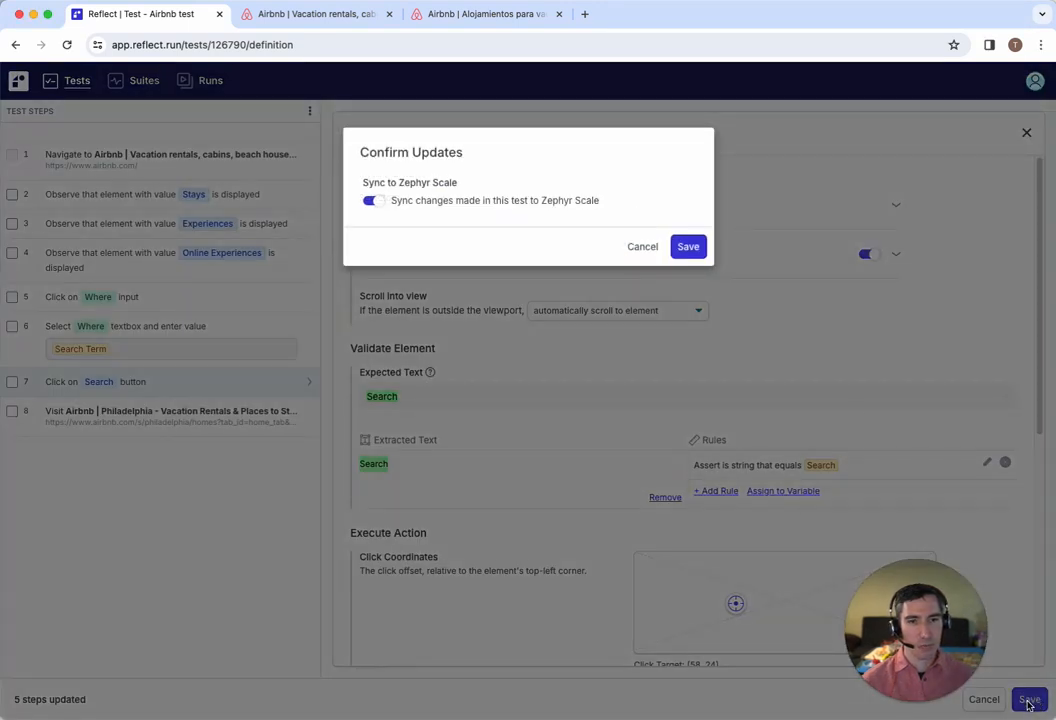
left_click(688, 249)
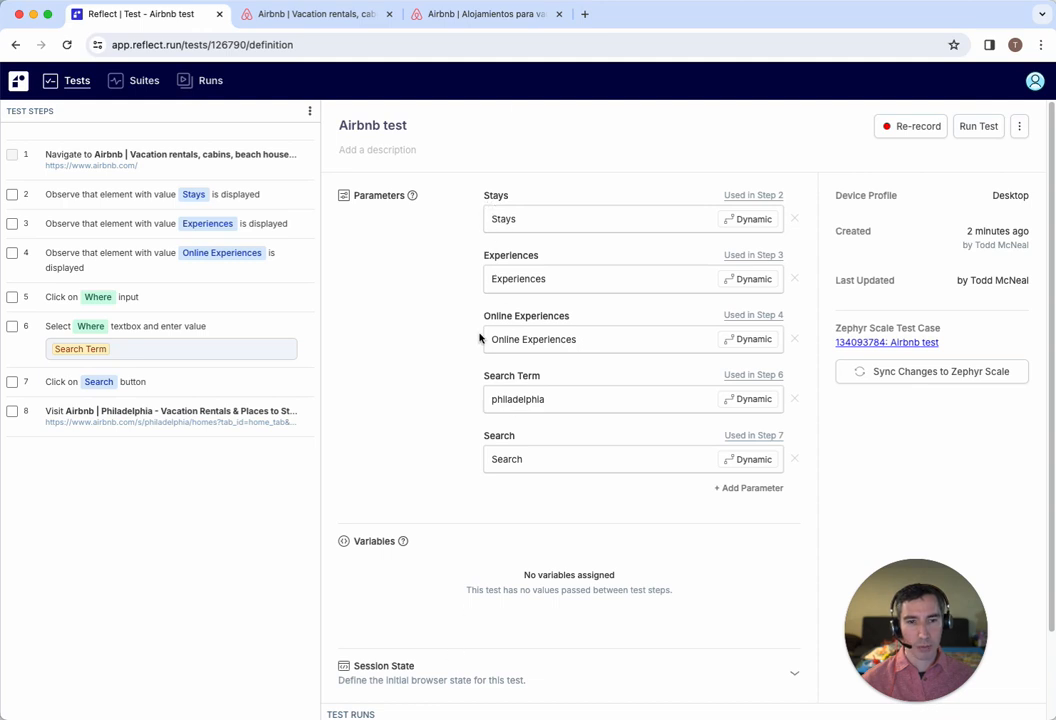
left_click(976, 128)
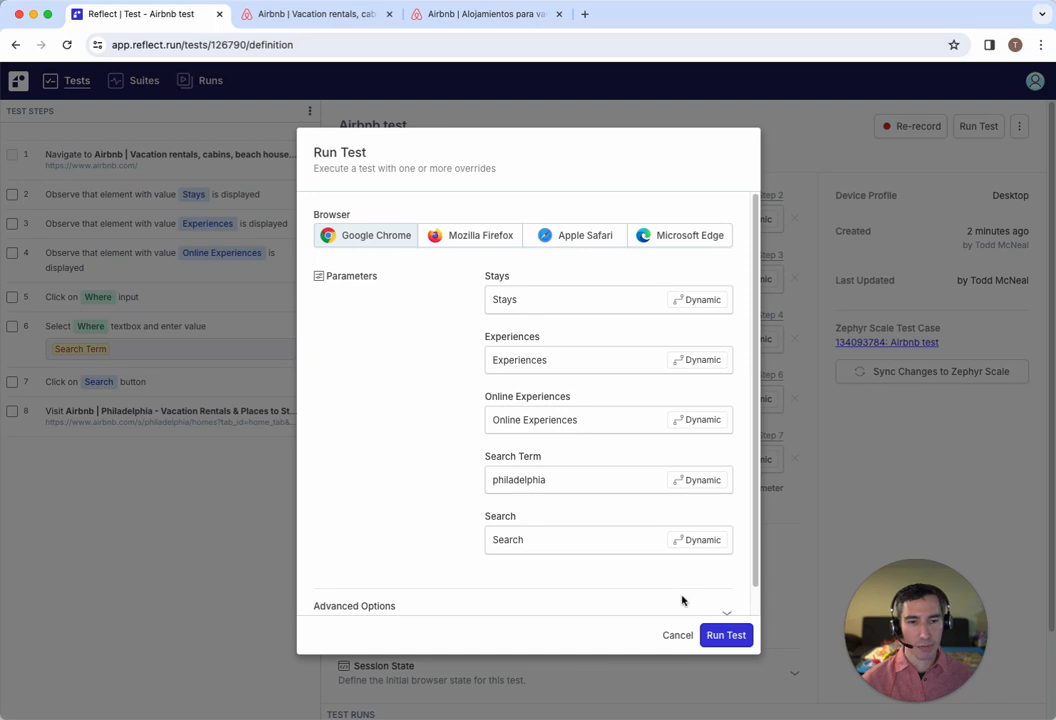
left_click(679, 635)
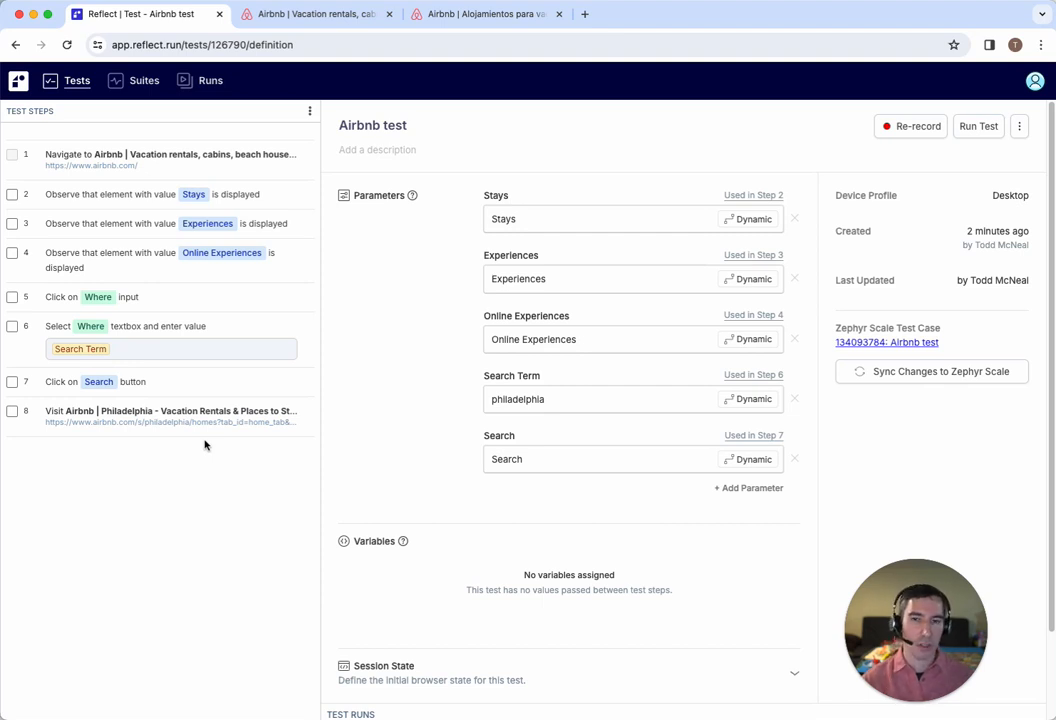
- Create a test suite named Localization Tests
left_click(142, 80)
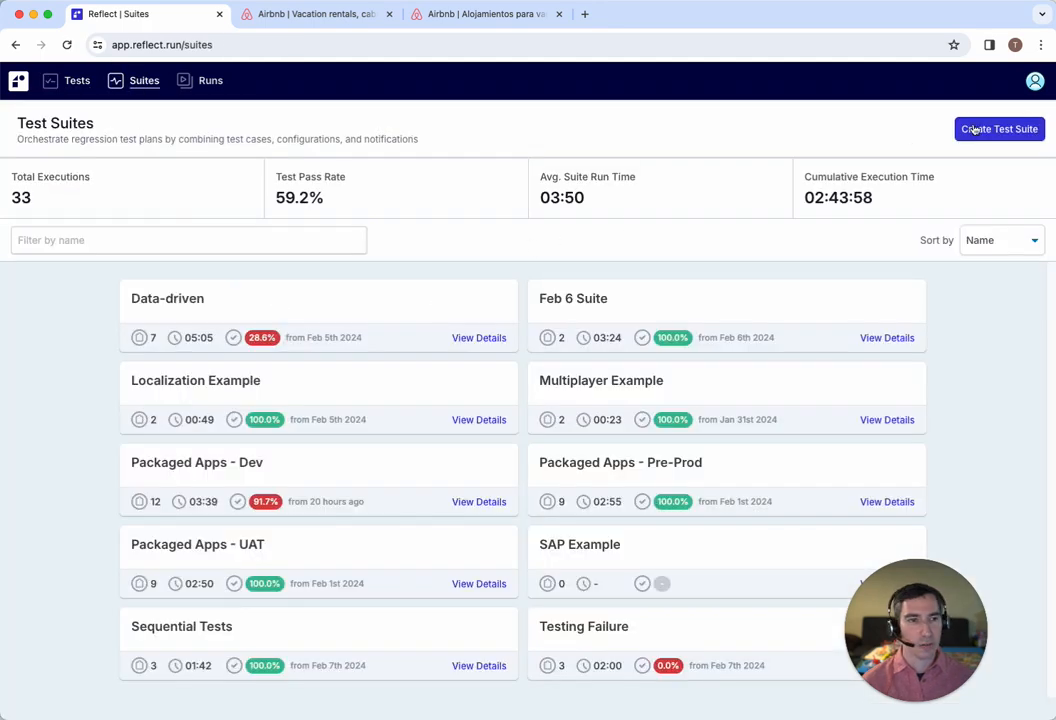
left_click(1005, 129)
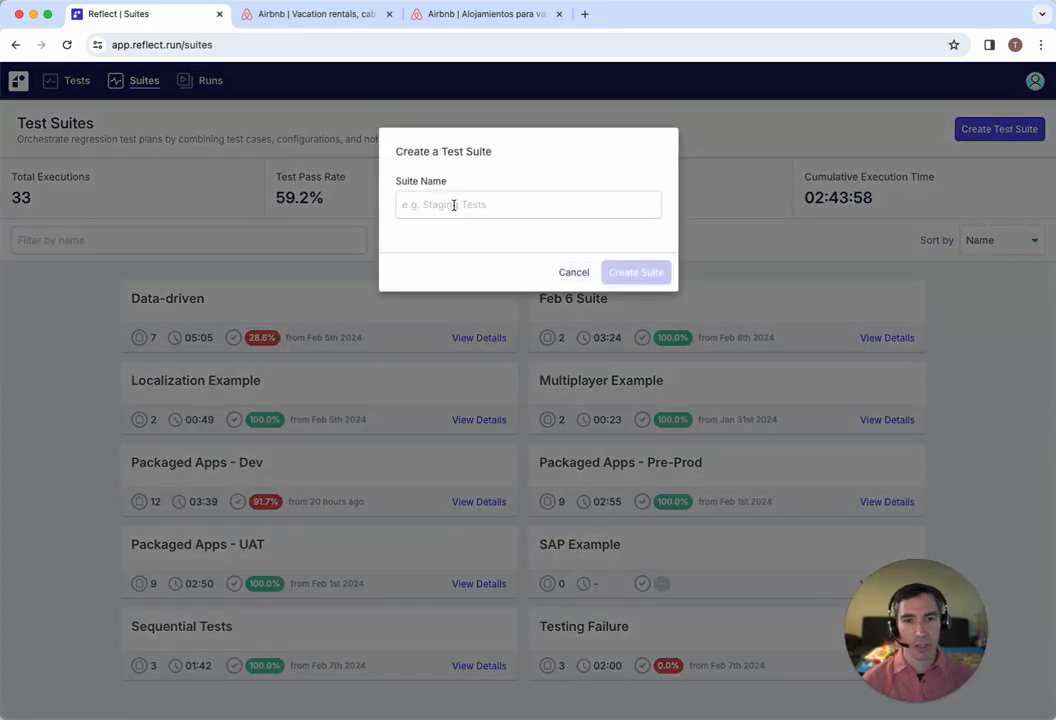
type("Localization Tests")
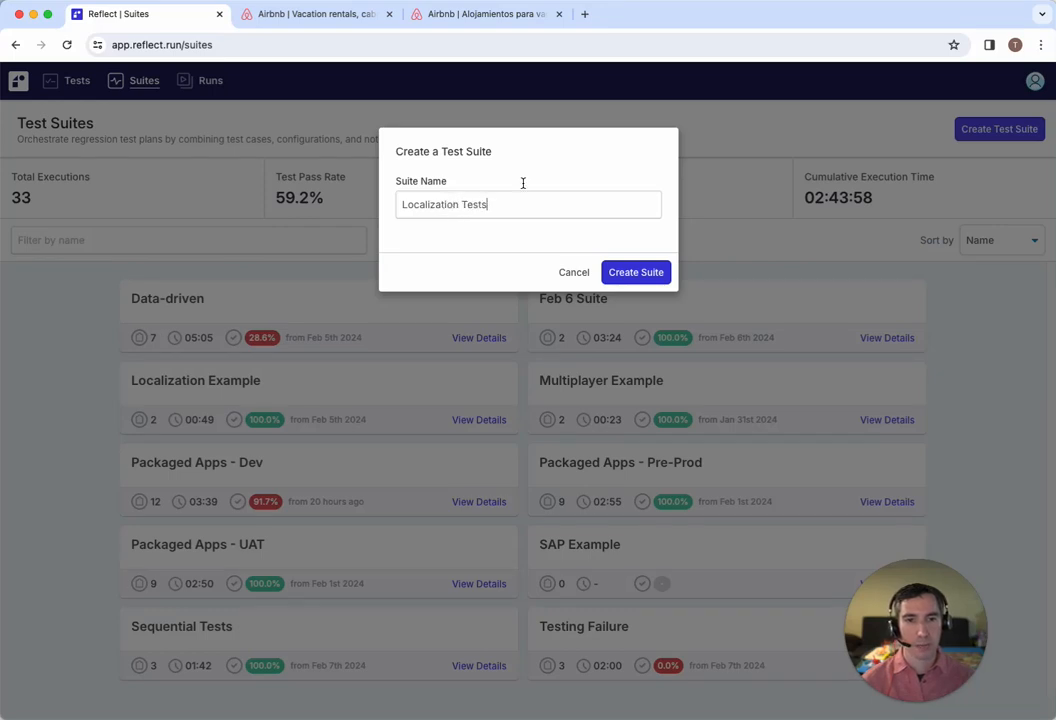
left_click(630, 272)
- Add the Airbnb test to the suite's Run Tests action and save the suite workflow
left_click(503, 344)
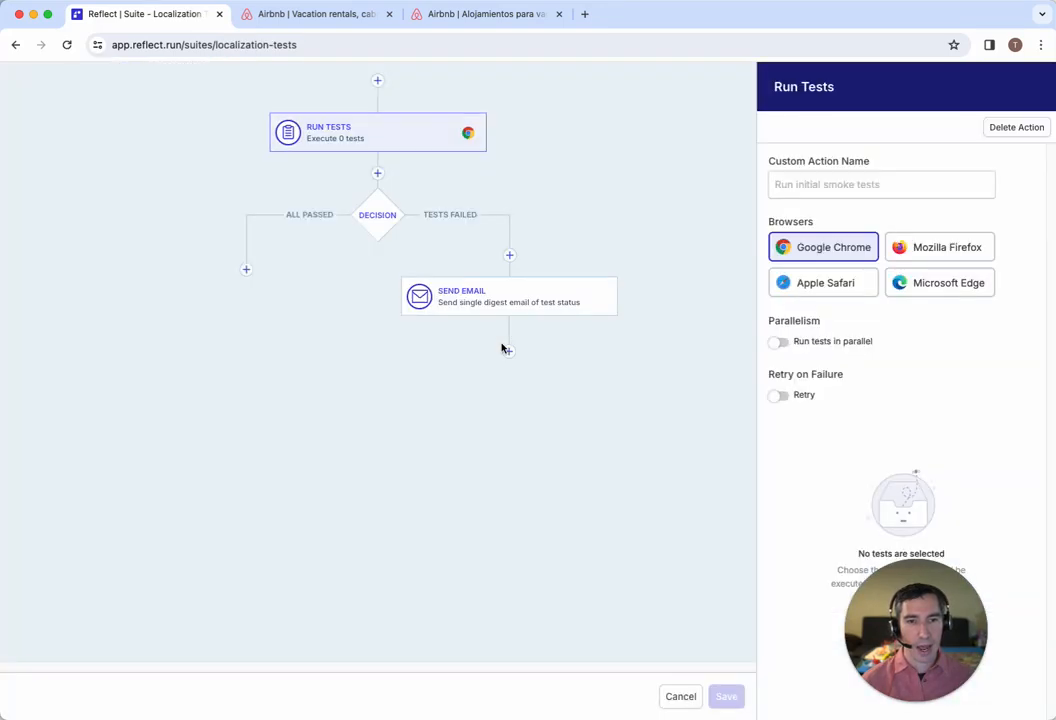
left_click_drag(915, 625, 97, 625)
left_click(910, 612)
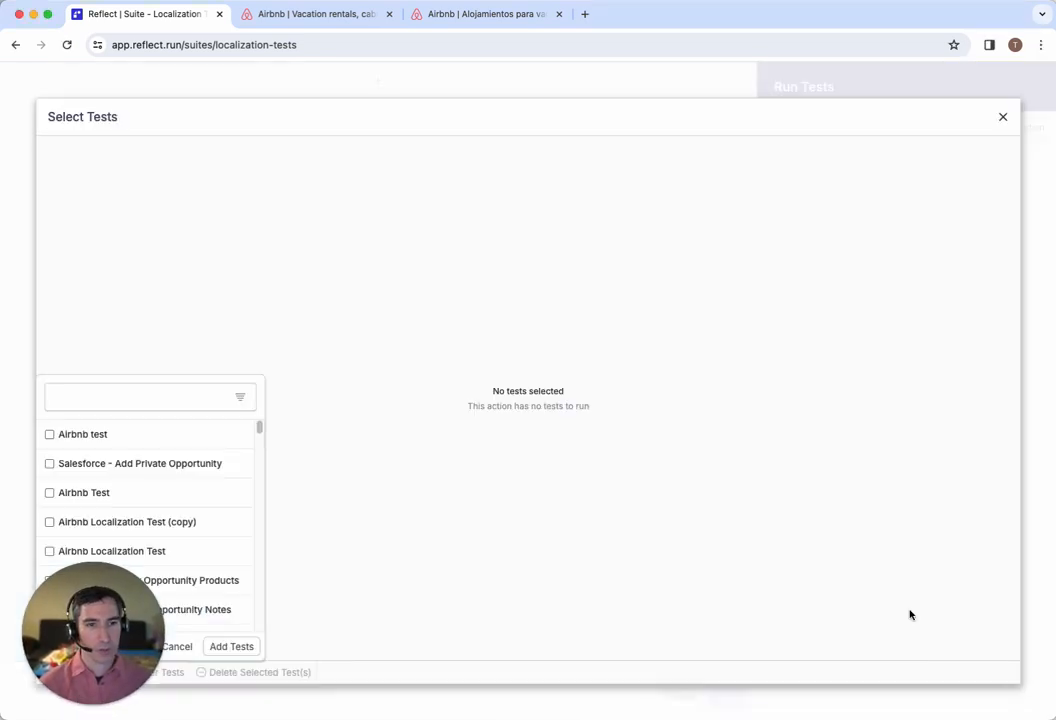
left_click(70, 440)
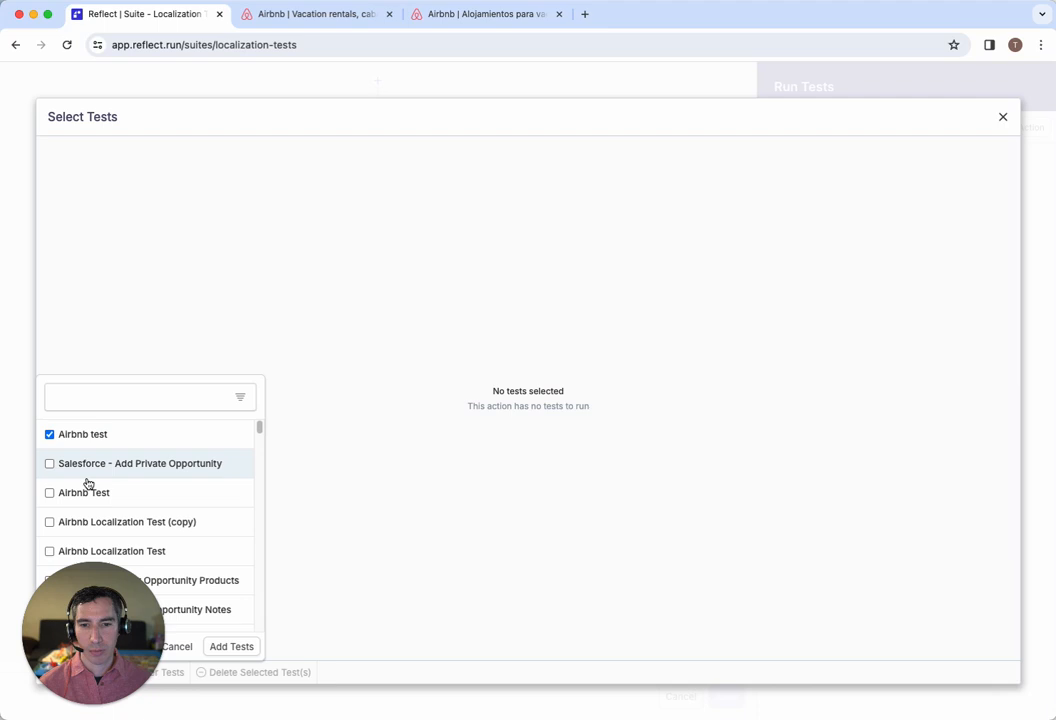
left_click(229, 650)
left_click(236, 183)
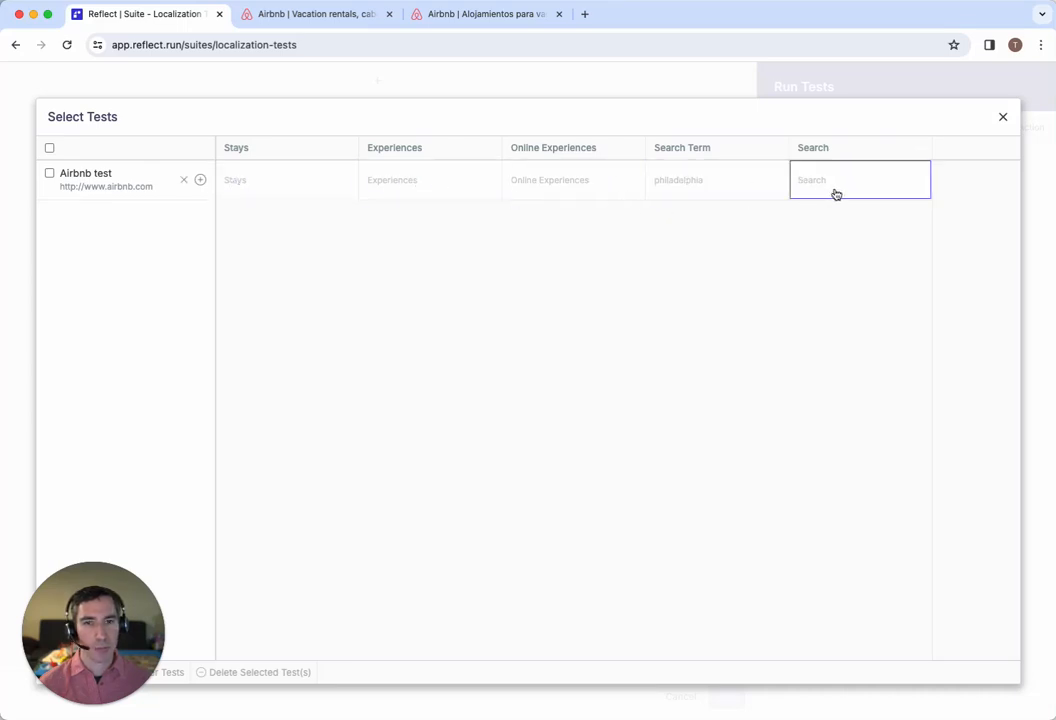
left_click_drag(100, 630, 951, 620)
left_click(1004, 117)
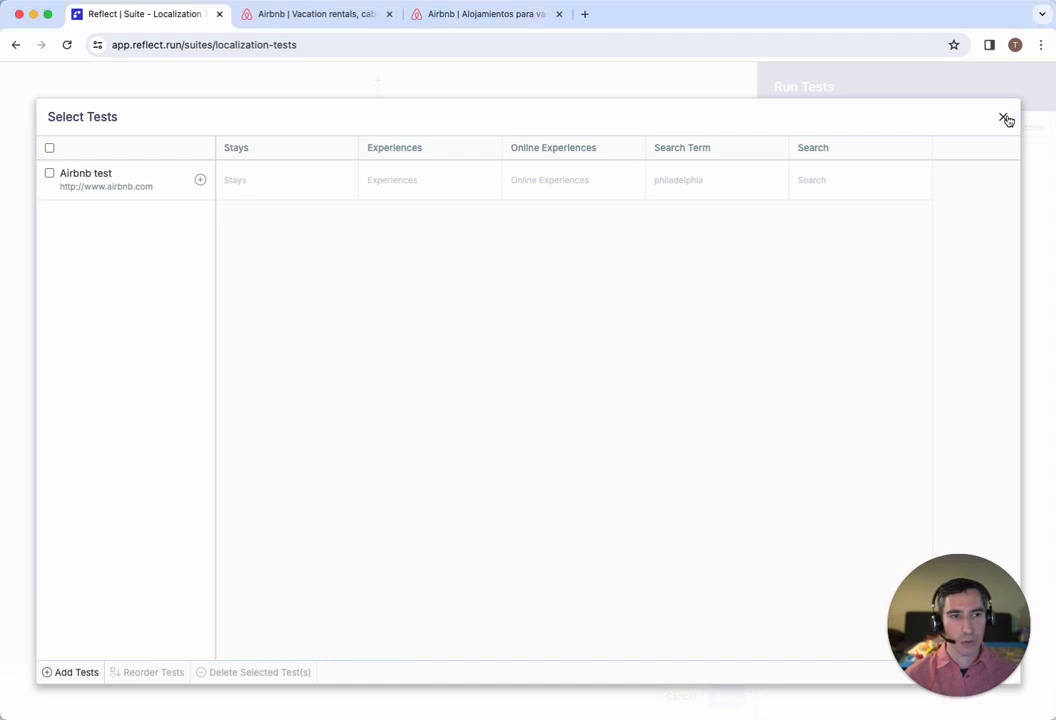
left_click(727, 697)
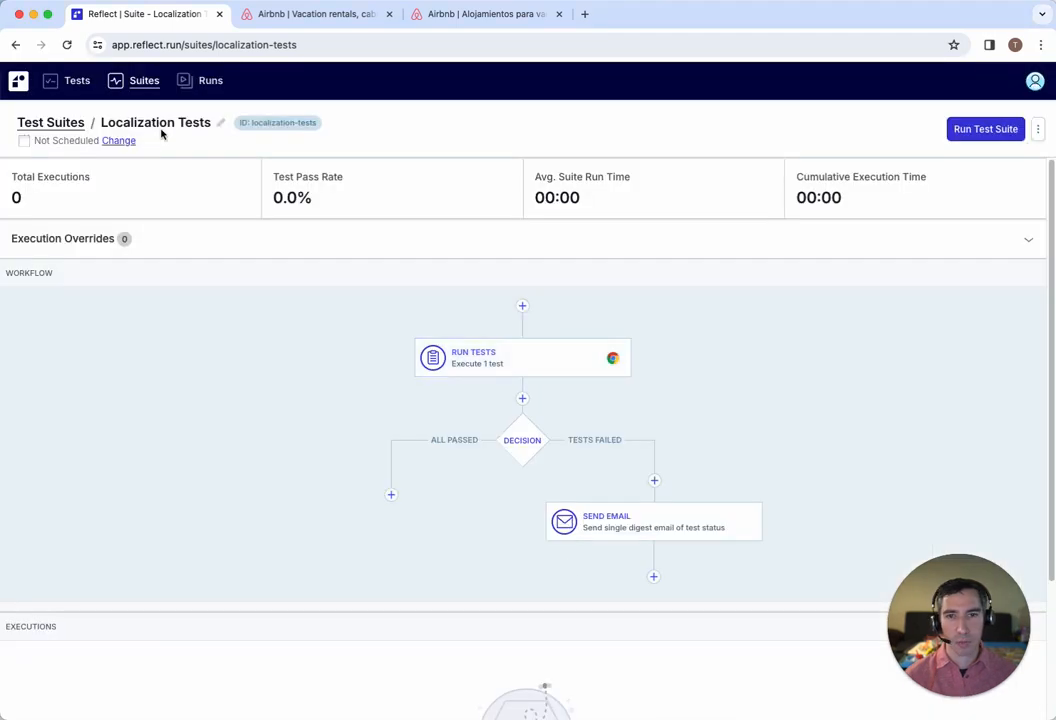
- Return to the Airbnb test's definition and open its first step, which navigates to the Airbnb page
left_click(77, 82)
left_click(337, 257)
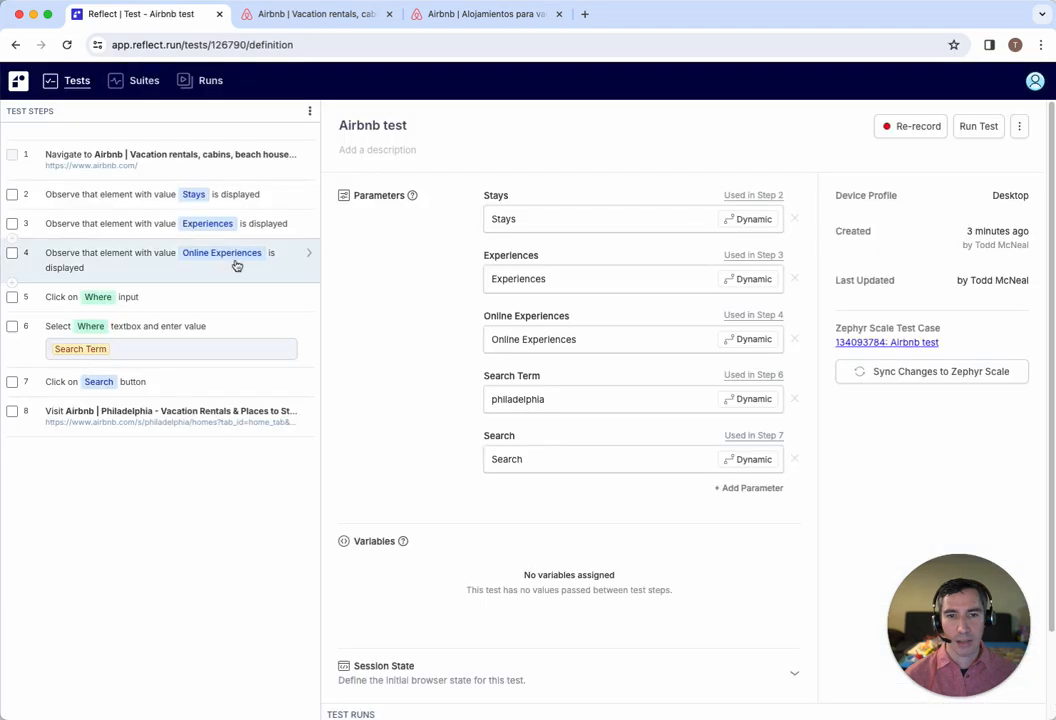
left_click(123, 163)
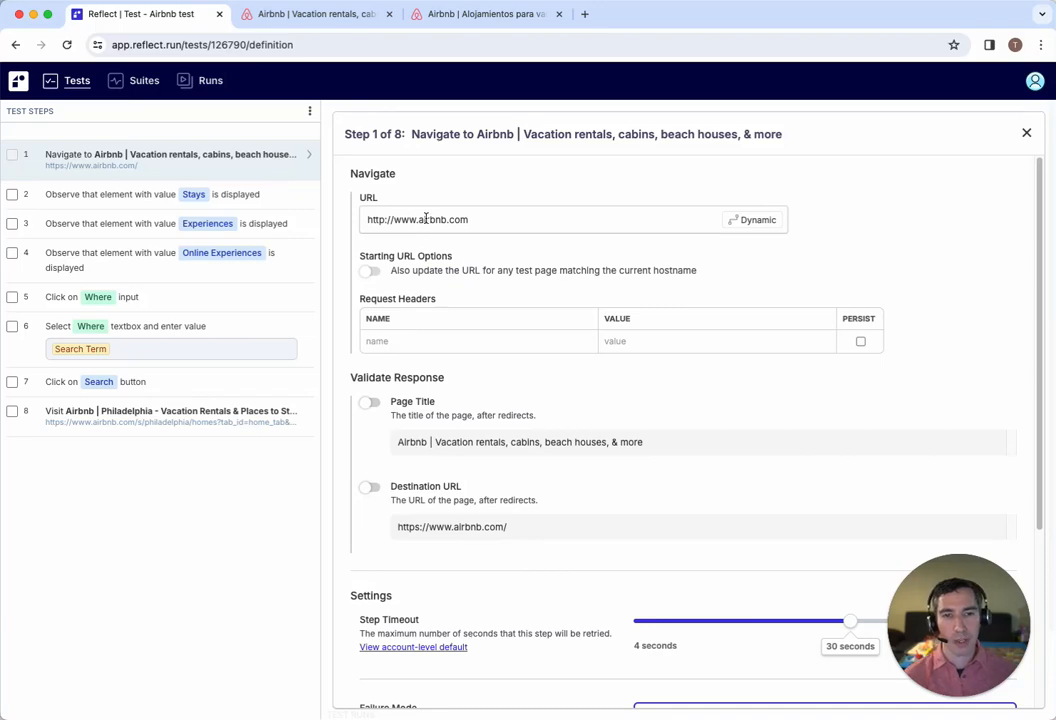
- Compare the web addresses of the Mexican and the English Airbnb sites, and return to the test definition
left_click(414, 12)
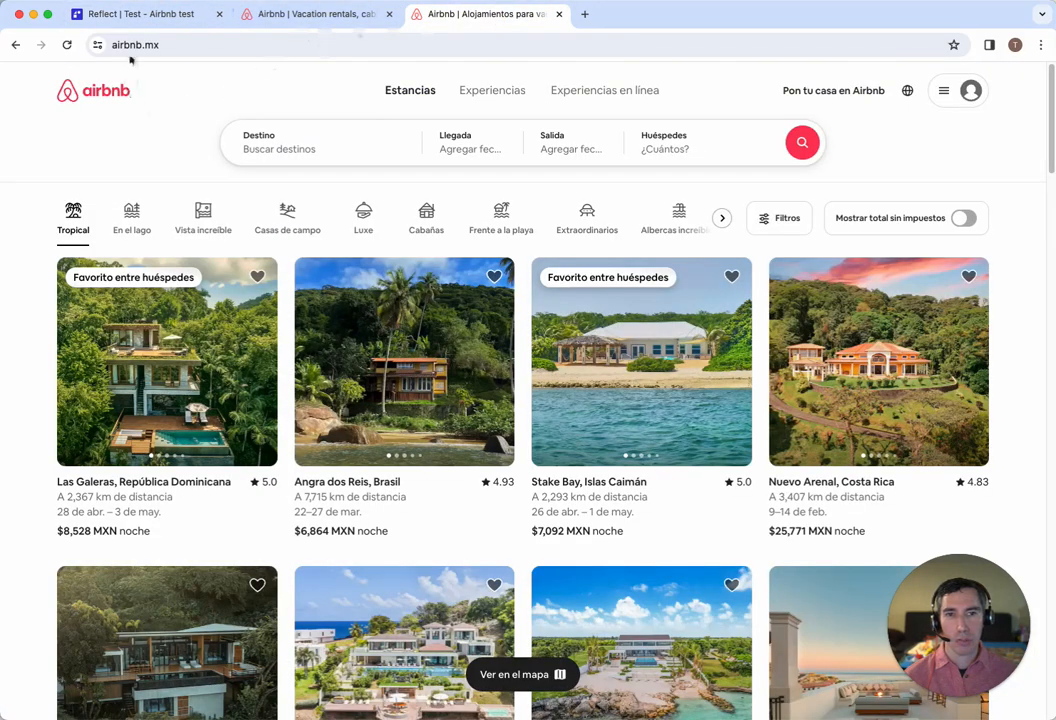
left_click(318, 14)
left_click(168, 20)
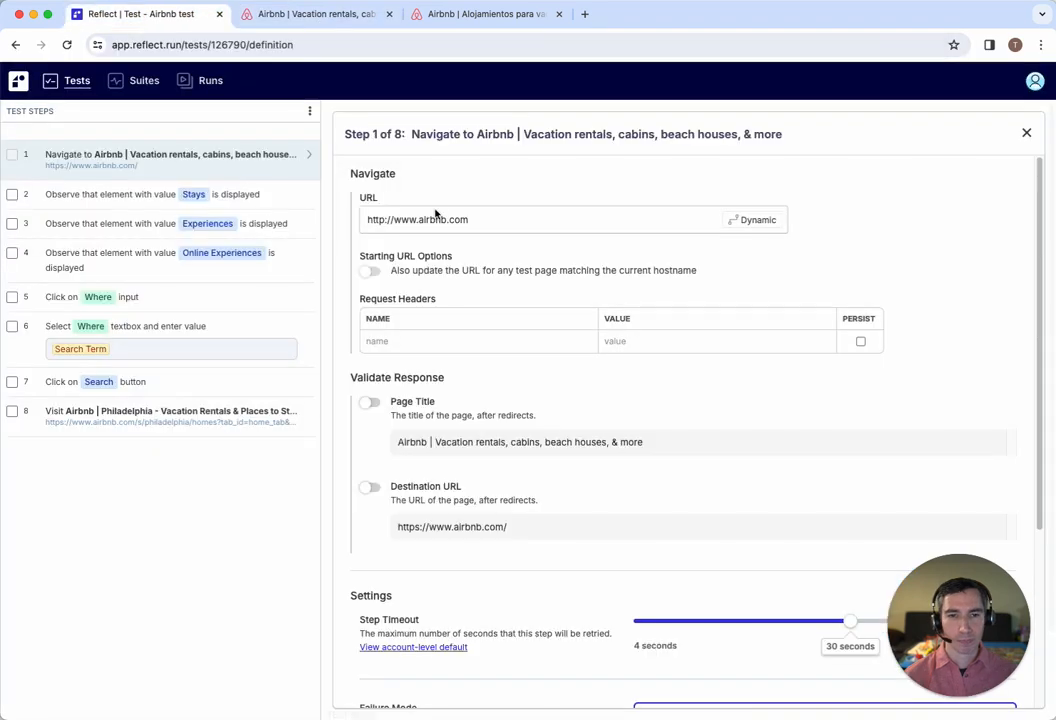
left_click_drag(394, 219, 483, 214)
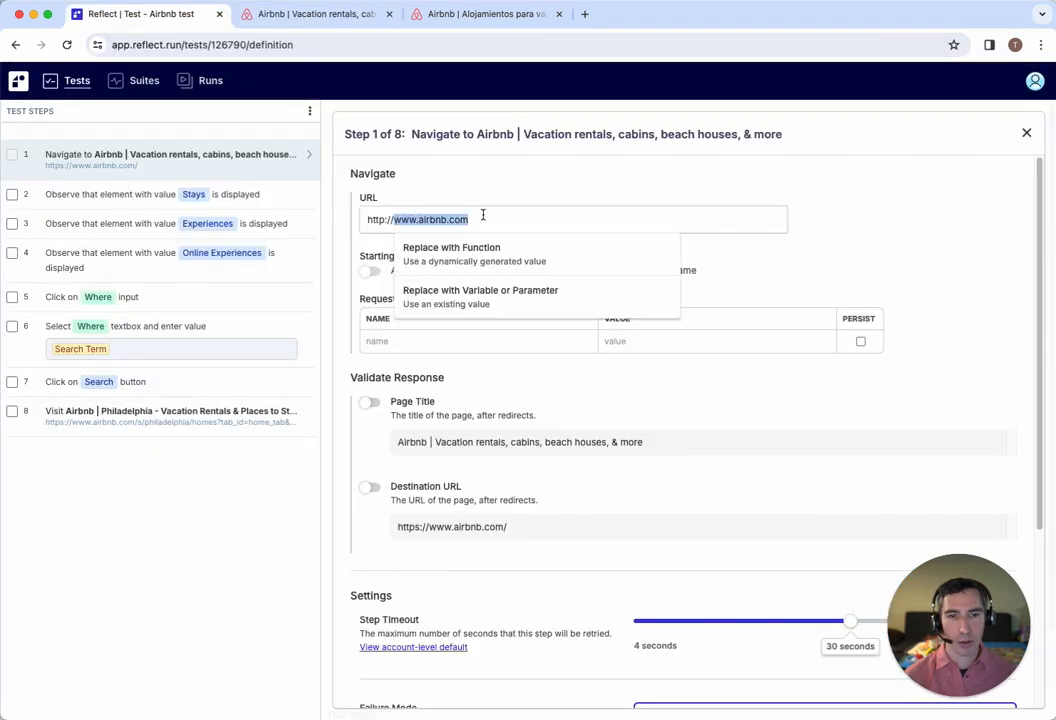
left_click(456, 299)
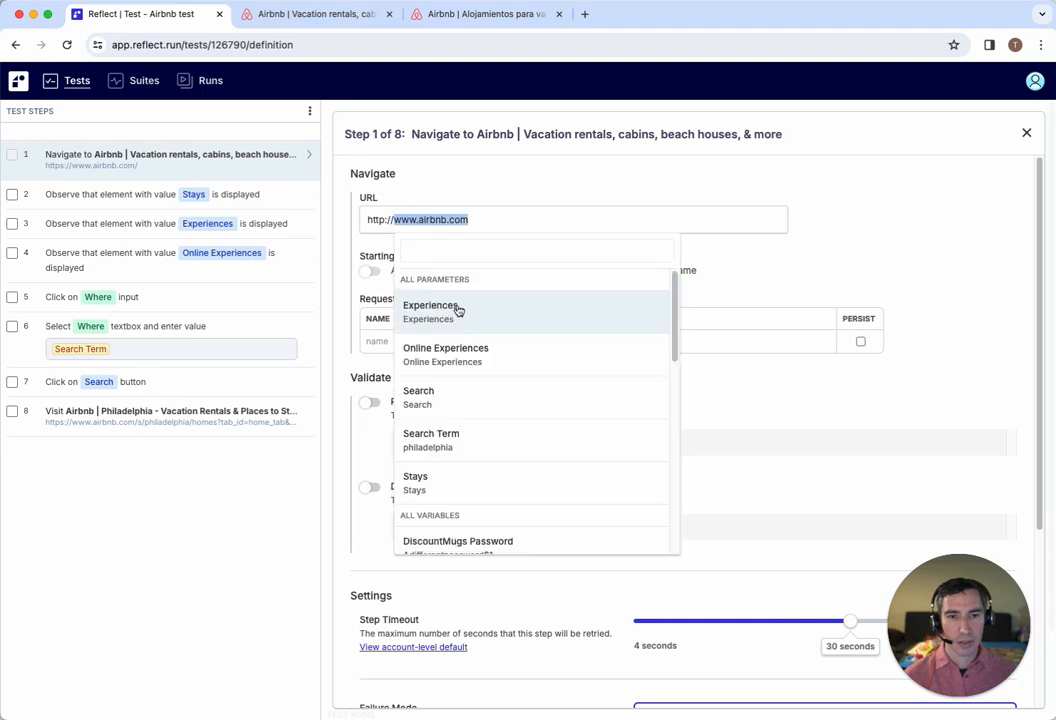
type("Hos")
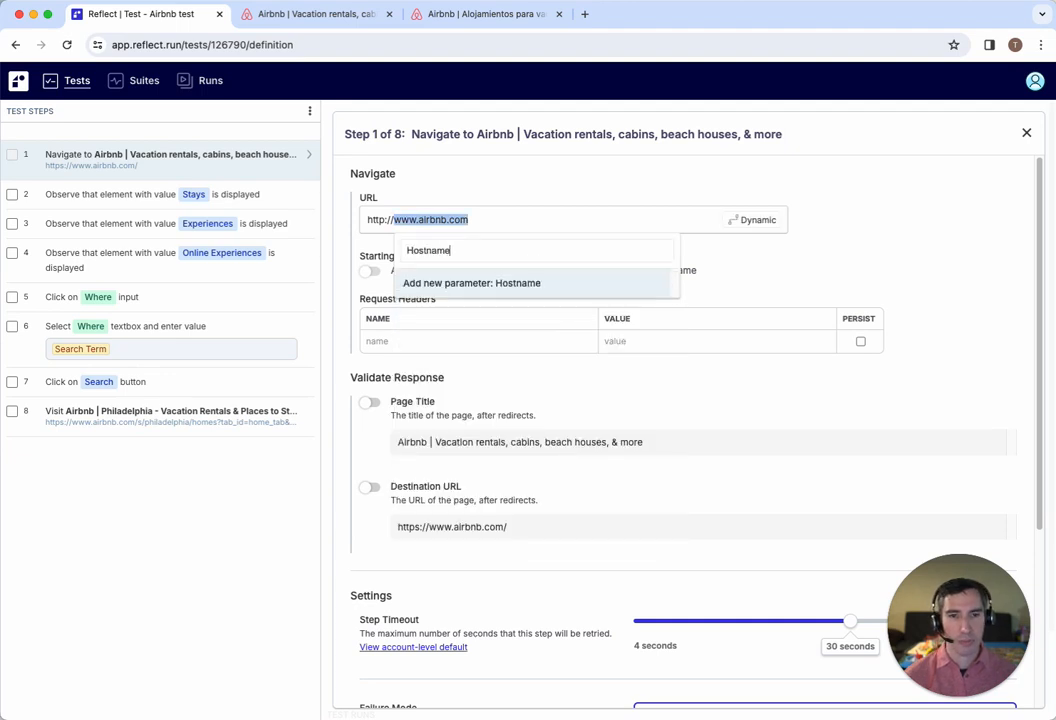
type("tname")
left_click(454, 284)
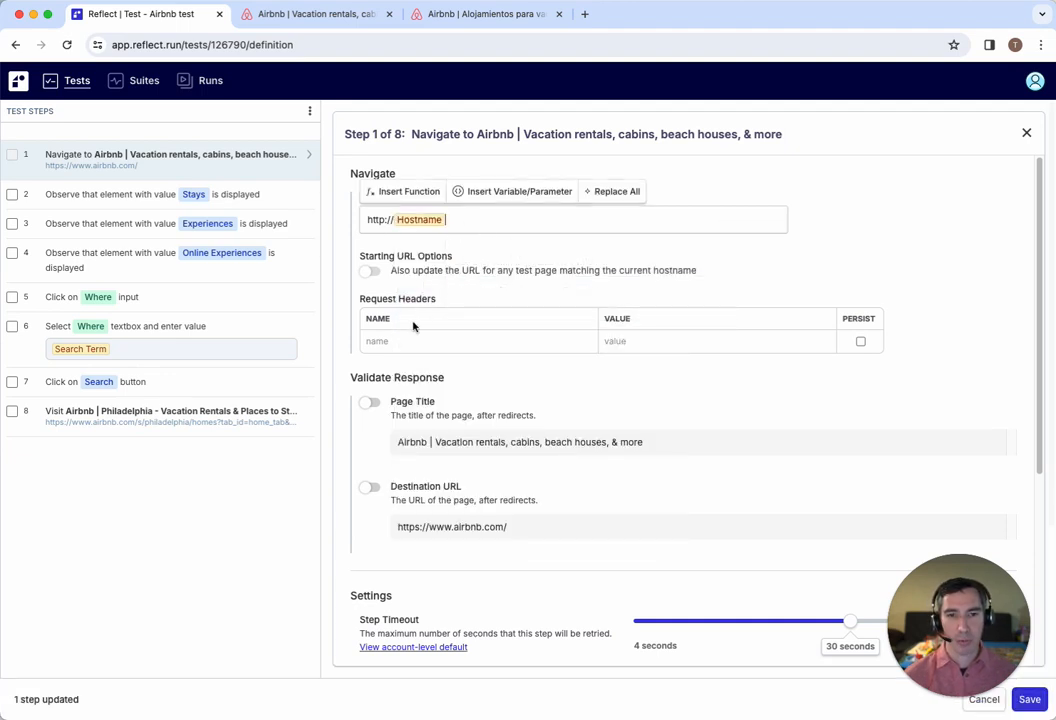
left_click(417, 349)
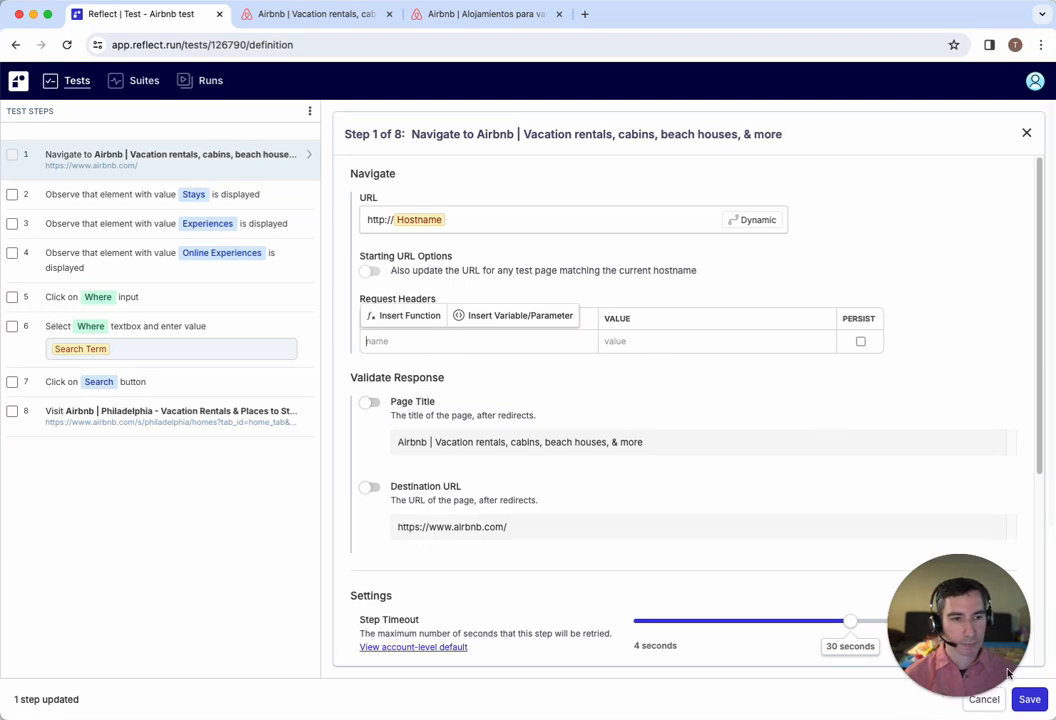
- Save the updated Airbnb test and open the Run Tests action of the Localization Tests suite
left_click_drag(955, 672, 882, 674)
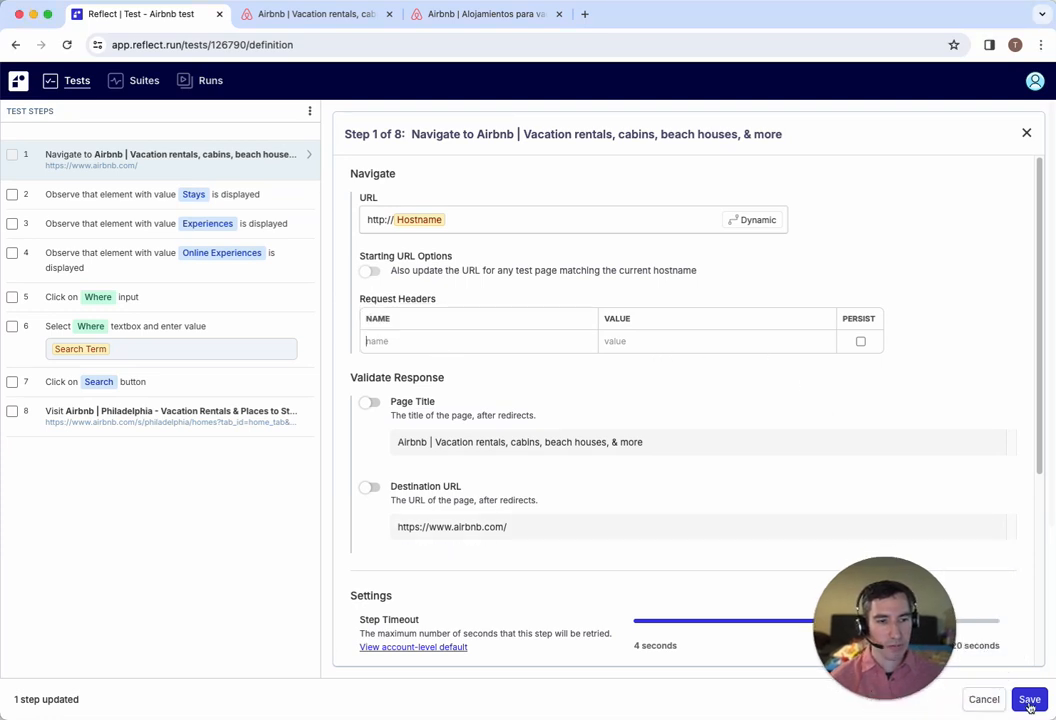
left_click(1029, 699)
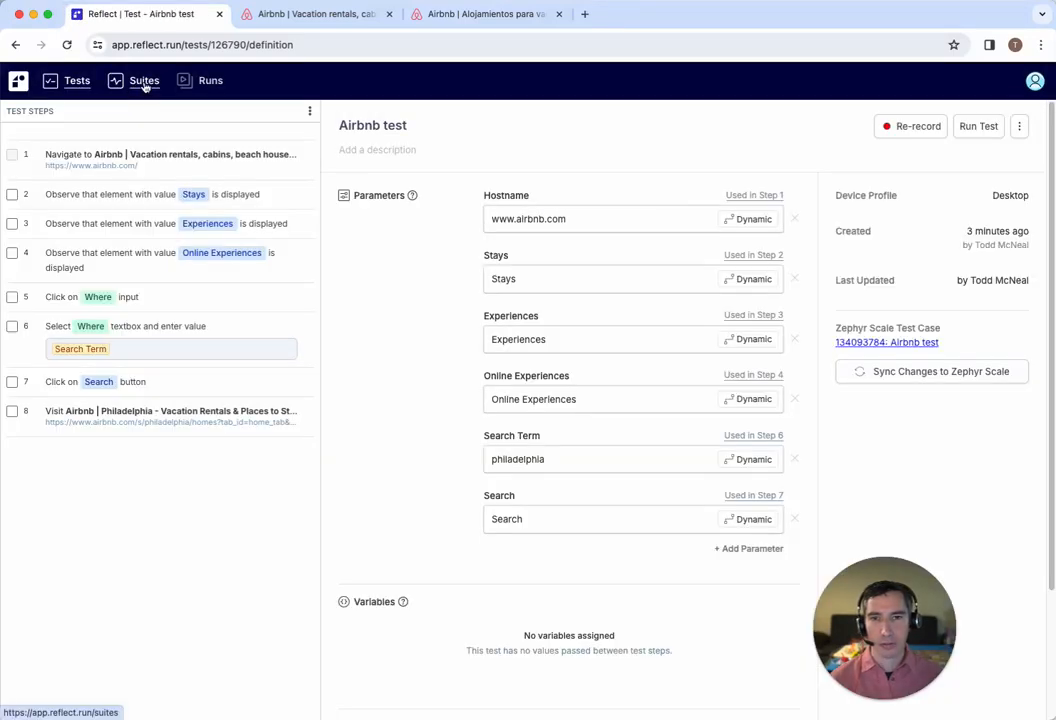
left_click(141, 81)
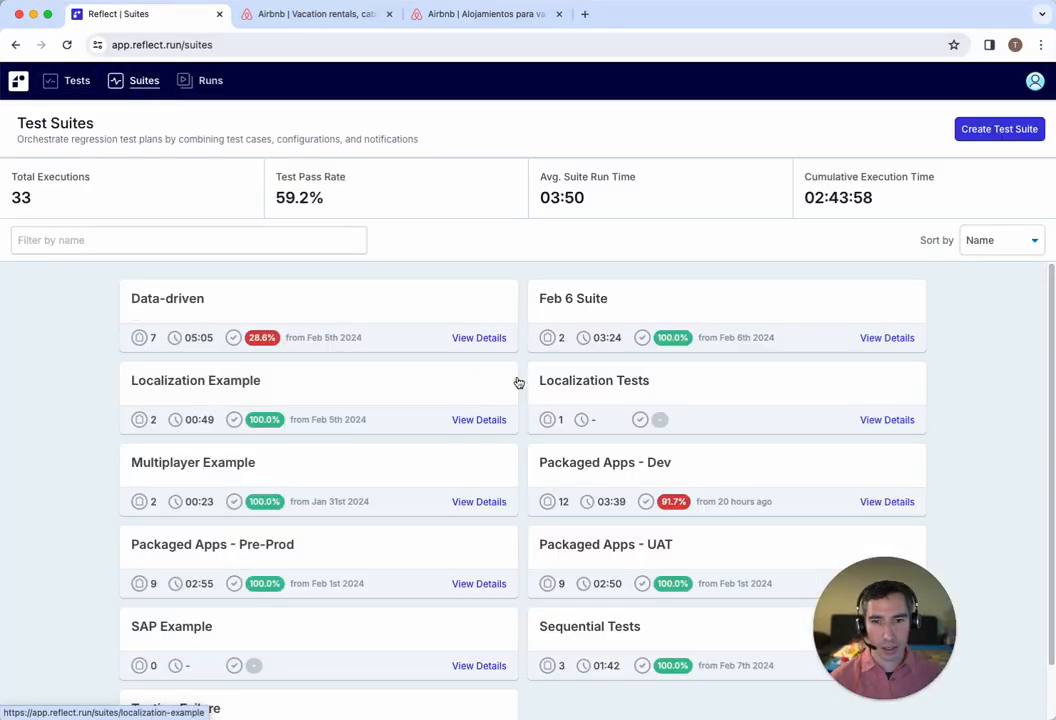
left_click(585, 377)
left_click(464, 358)
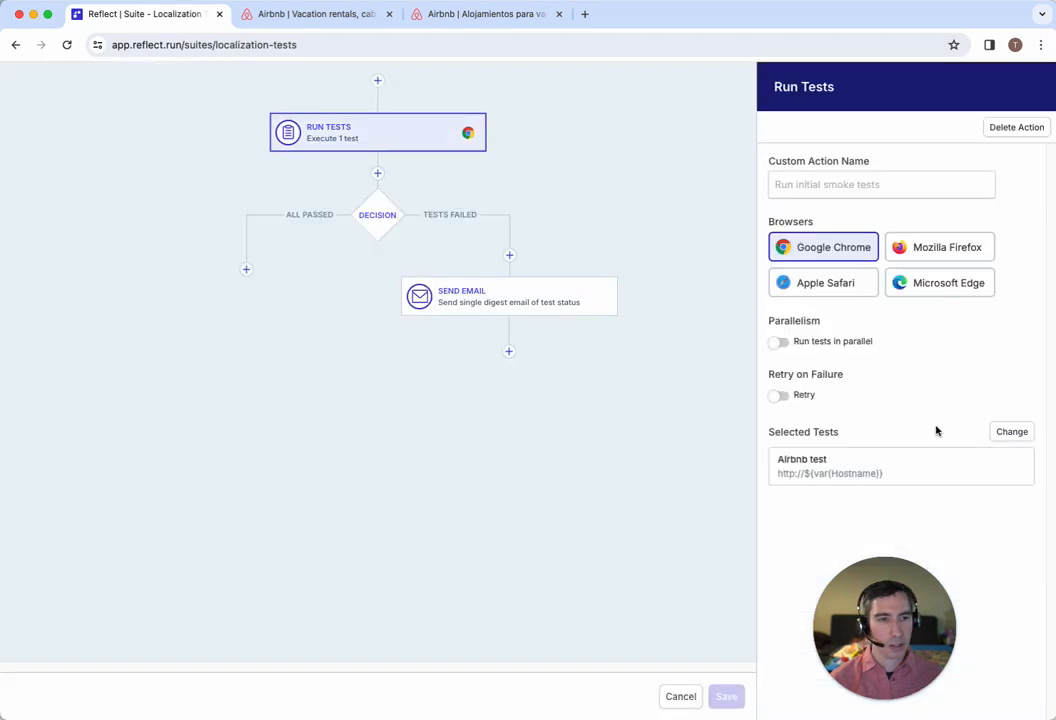
left_click(1008, 434)
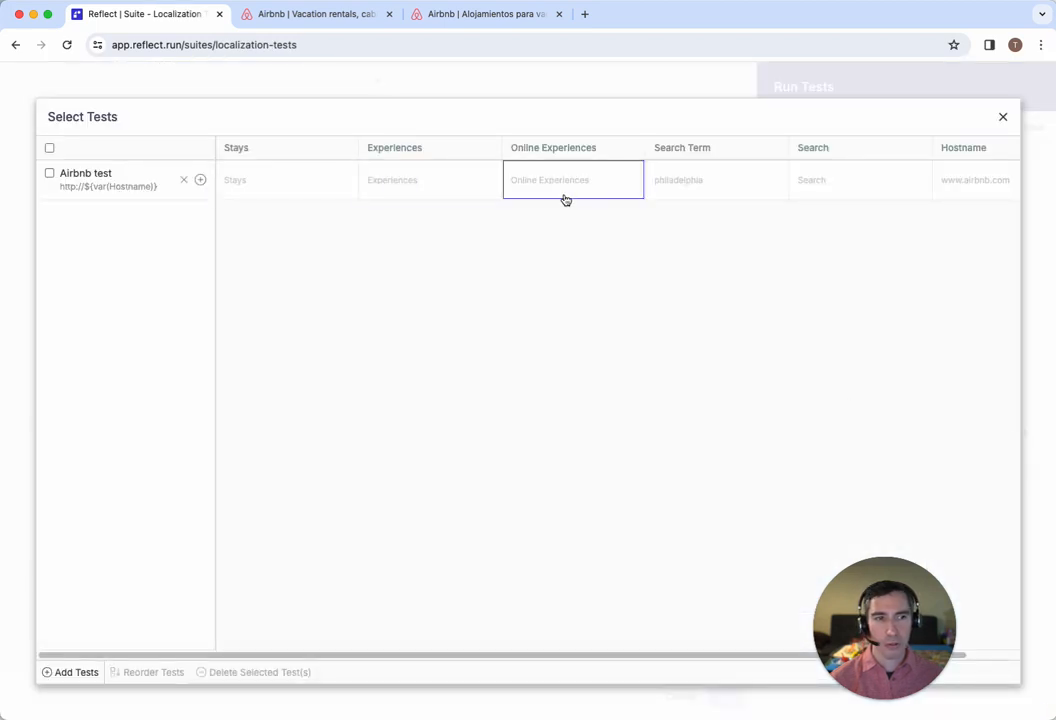
left_click(200, 180)
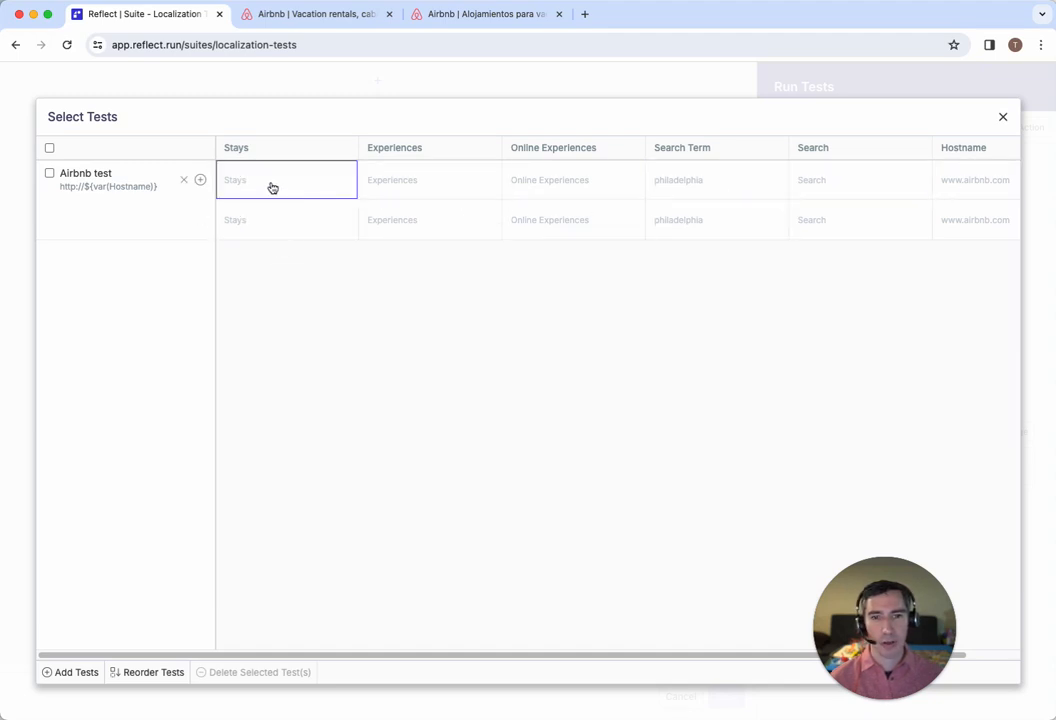
left_click(989, 223)
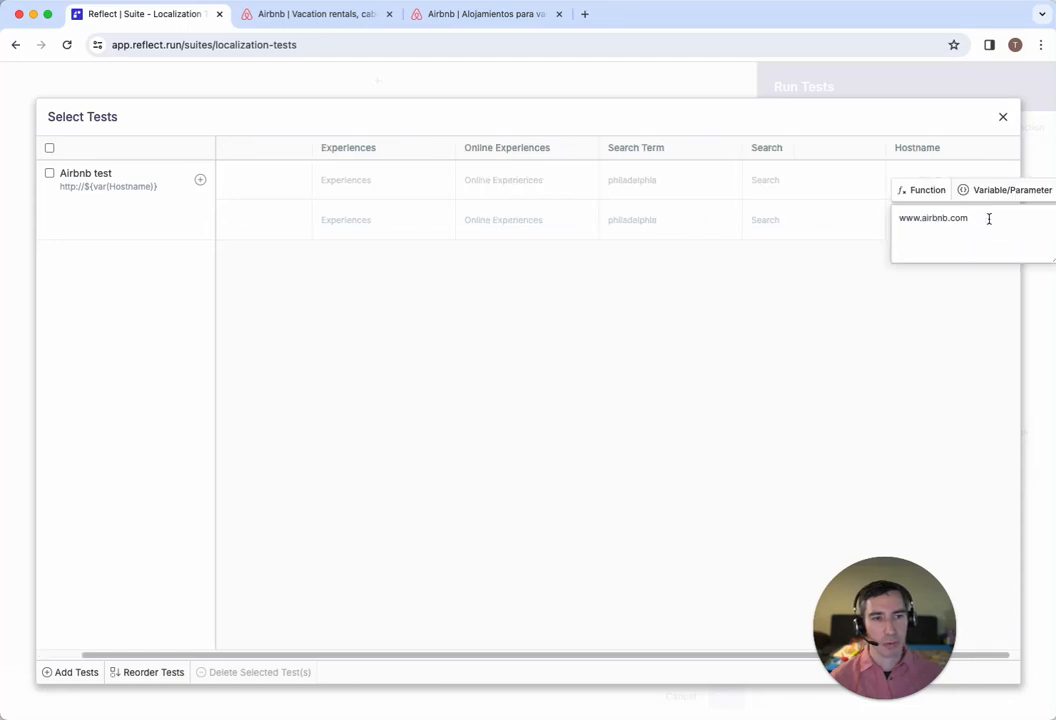
left_click(224, 218)
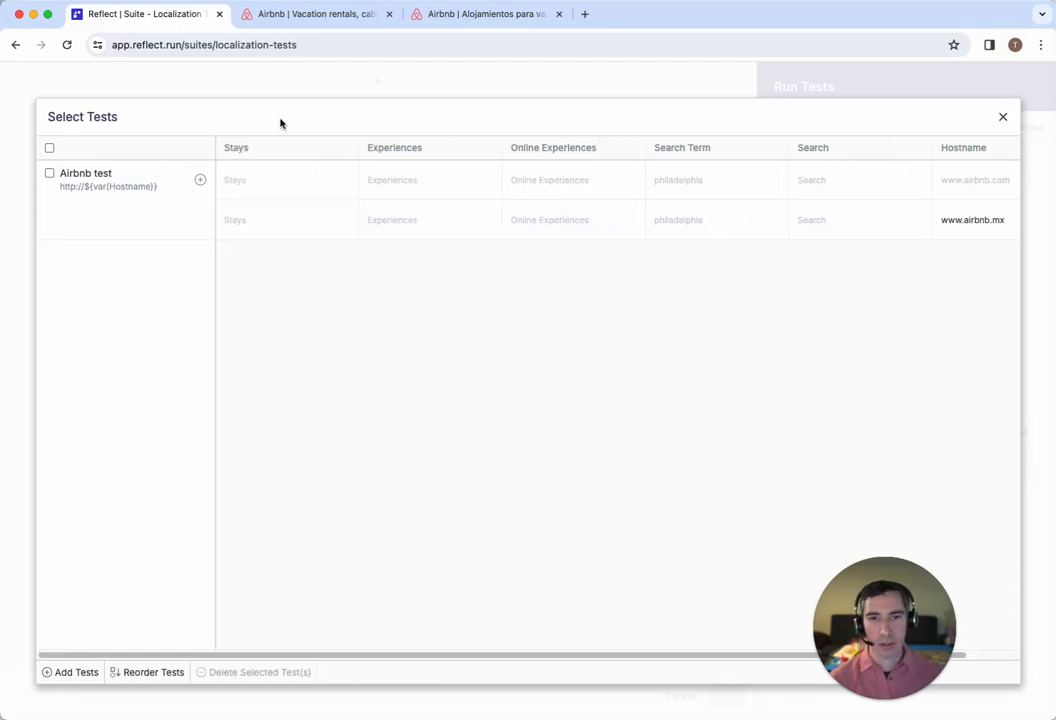
- Copy the label Estancias from the Mexican Airbnb site and set it as the second row's Stays value
left_click(490, 15)
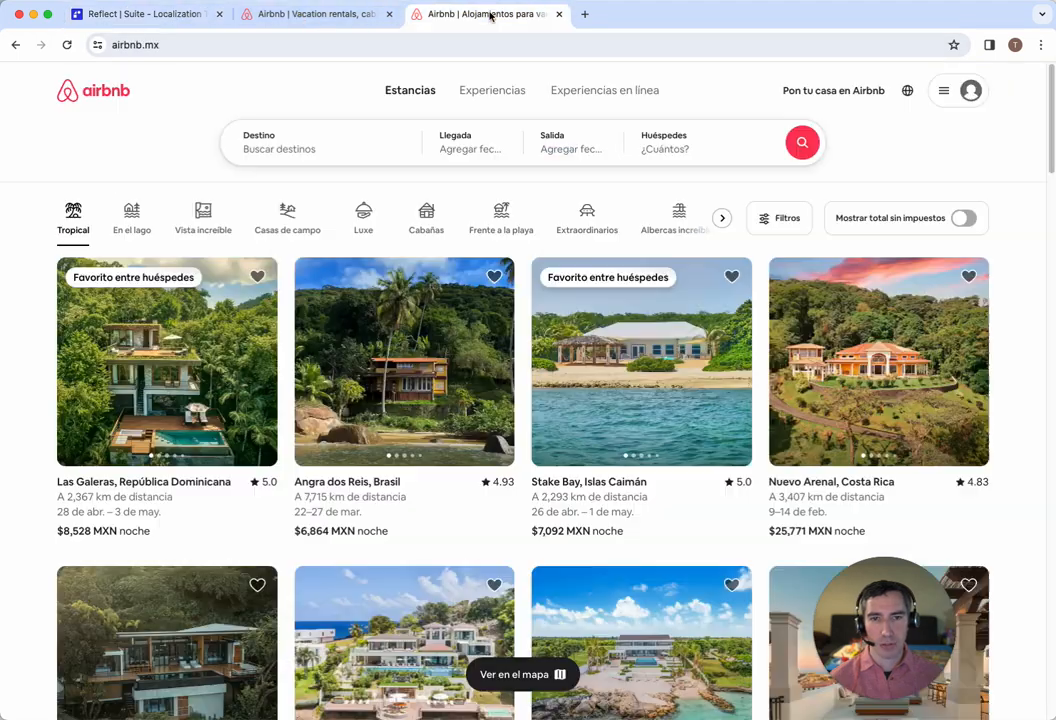
left_click(325, 20)
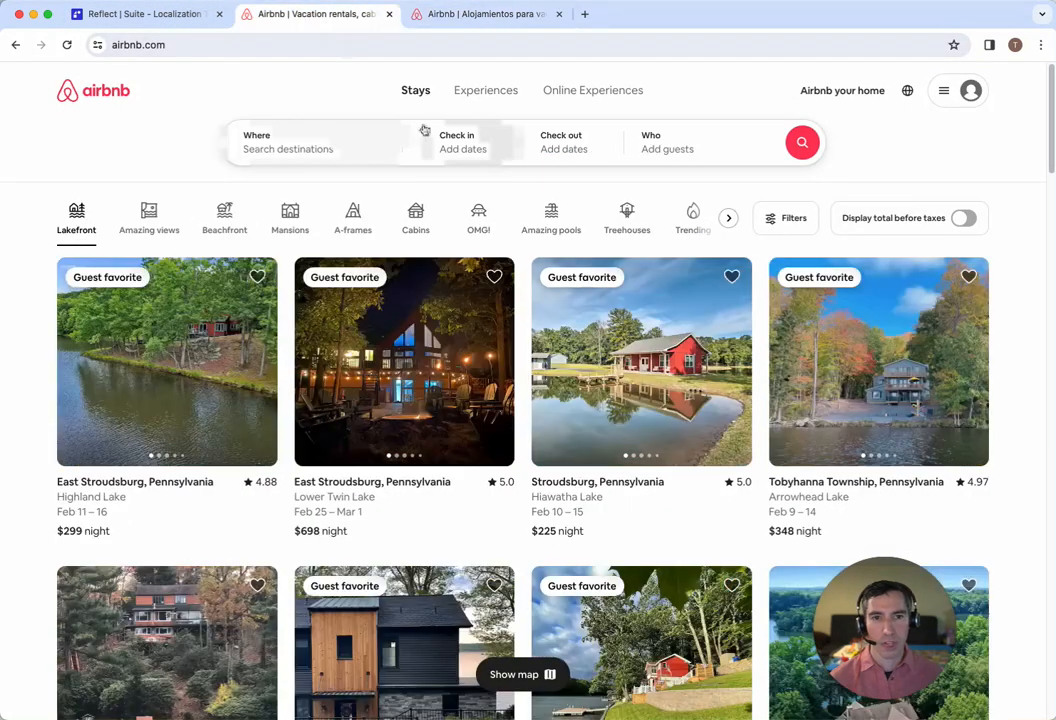
left_click(445, 20)
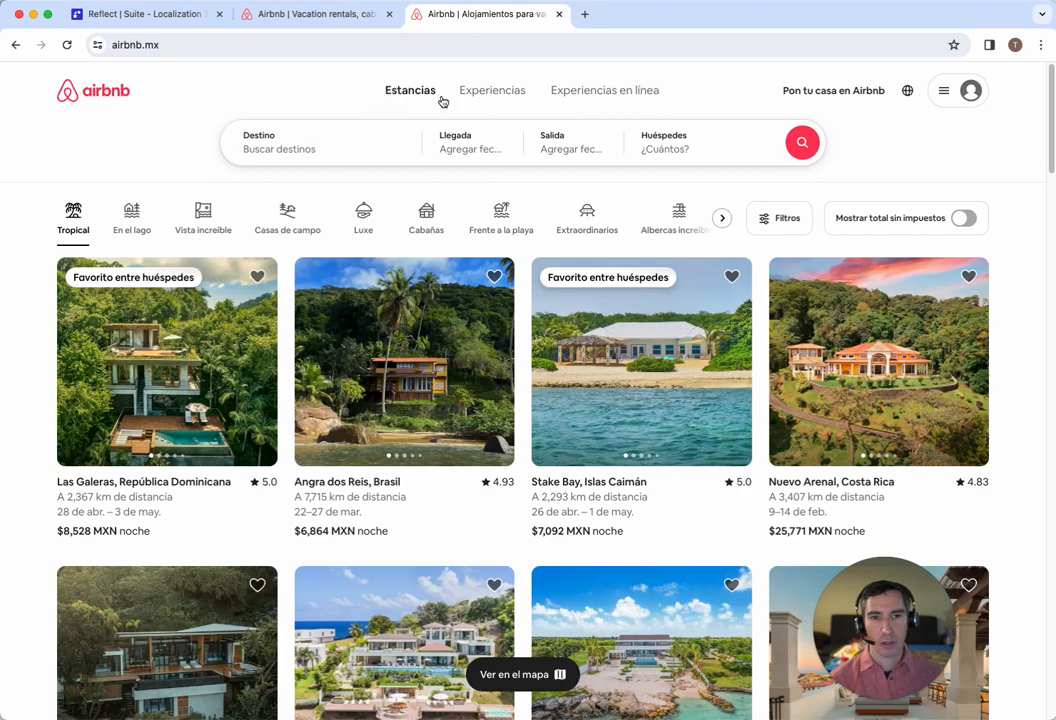
left_click_drag(389, 94, 431, 97)
key("ctrl+c")
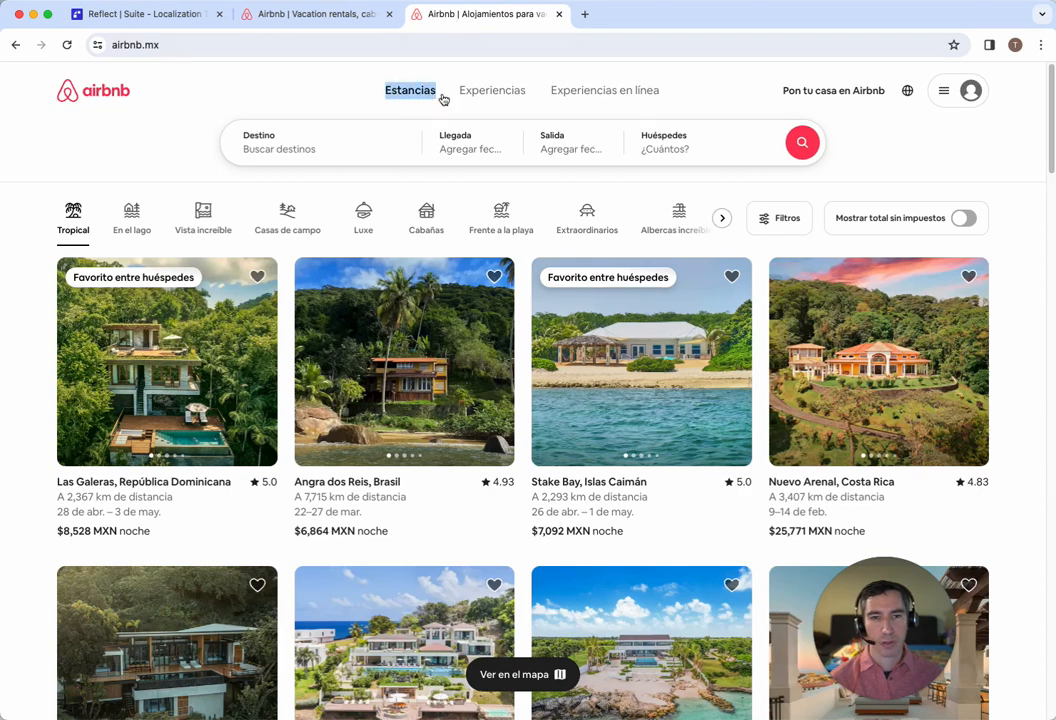
left_click(290, 22)
left_click(168, 22)
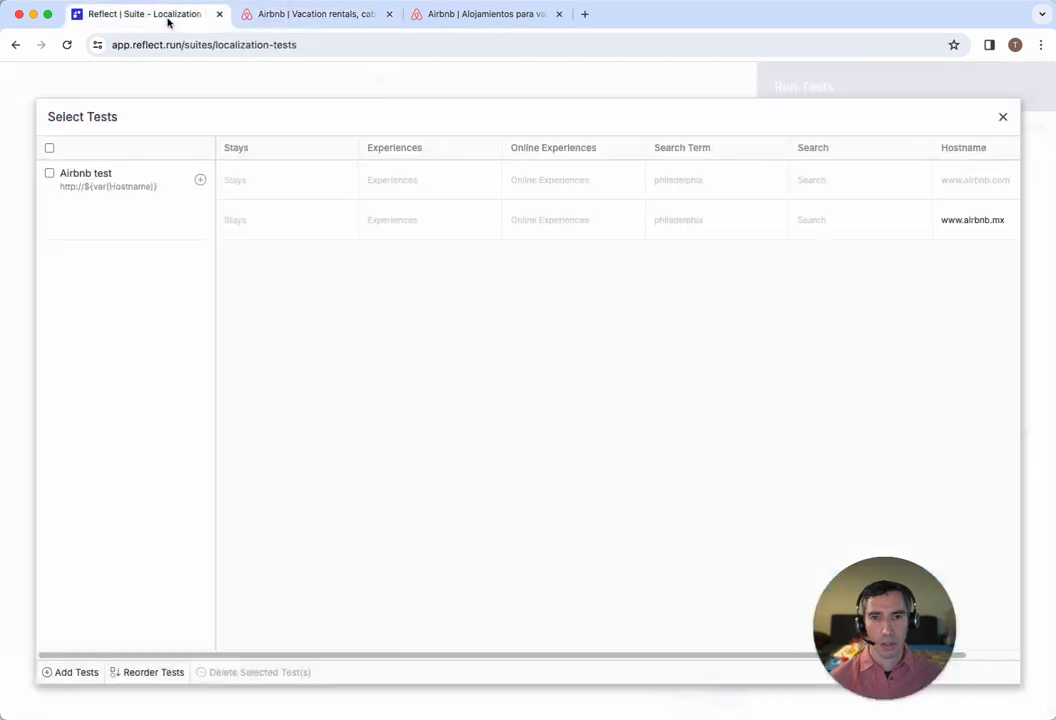
left_click(264, 216)
key("ctrl+a")
key("ctrl+v")
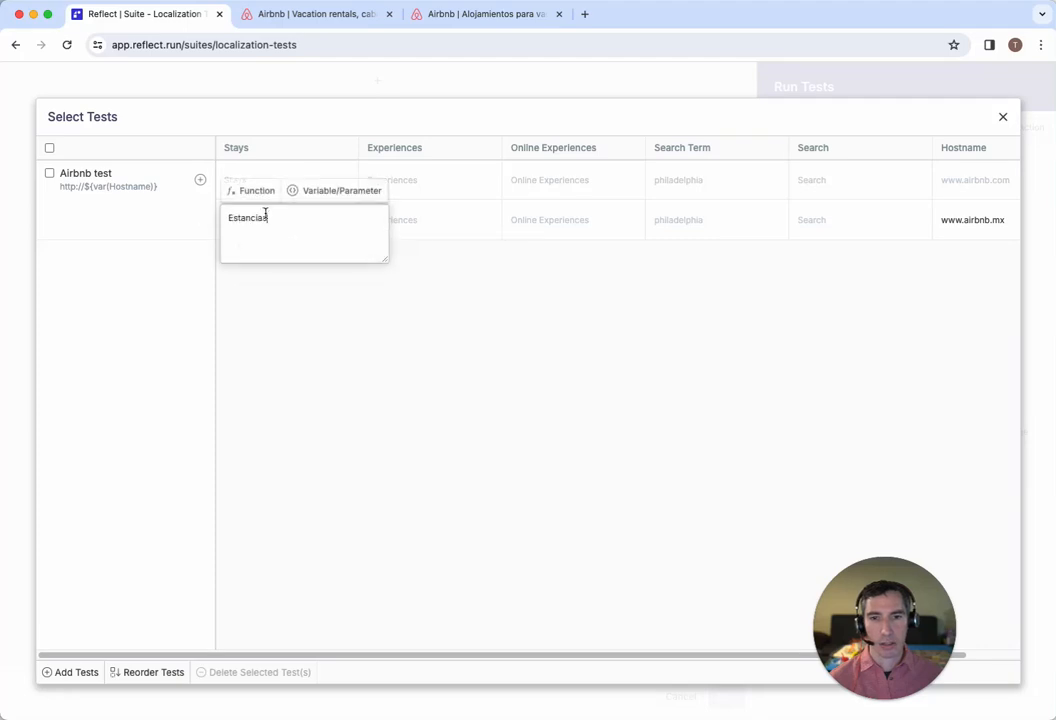
left_click(448, 221)
- Copy the label Experiencias from the Mexican Airbnb site into the second row's Experiences value
left_click(465, 20)
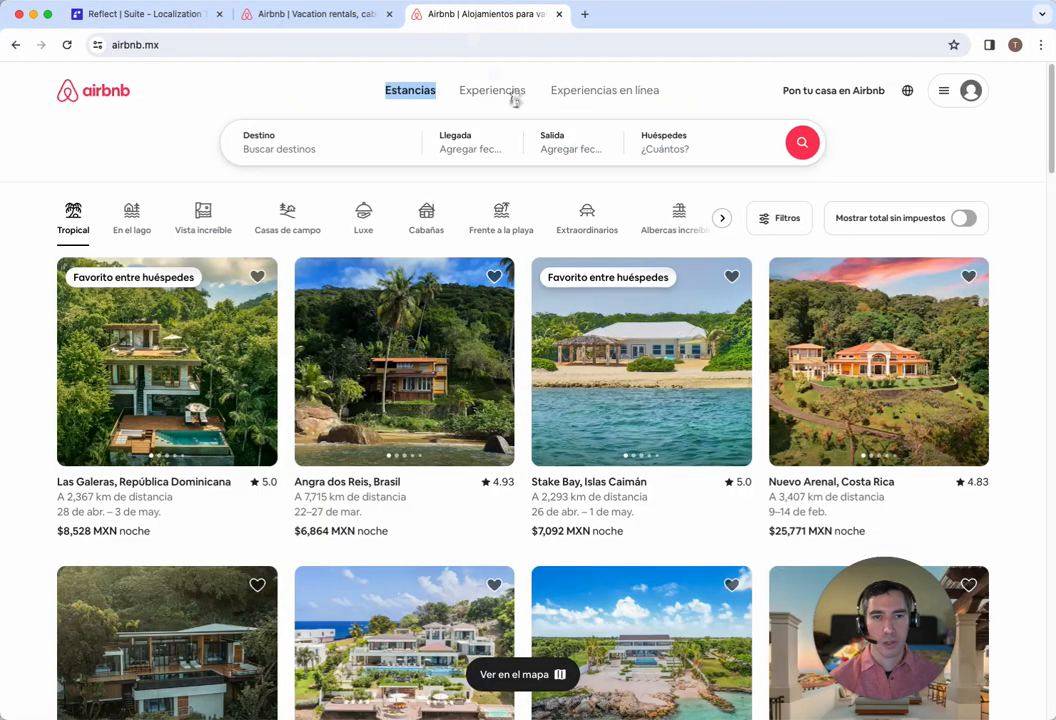
left_click(455, 87)
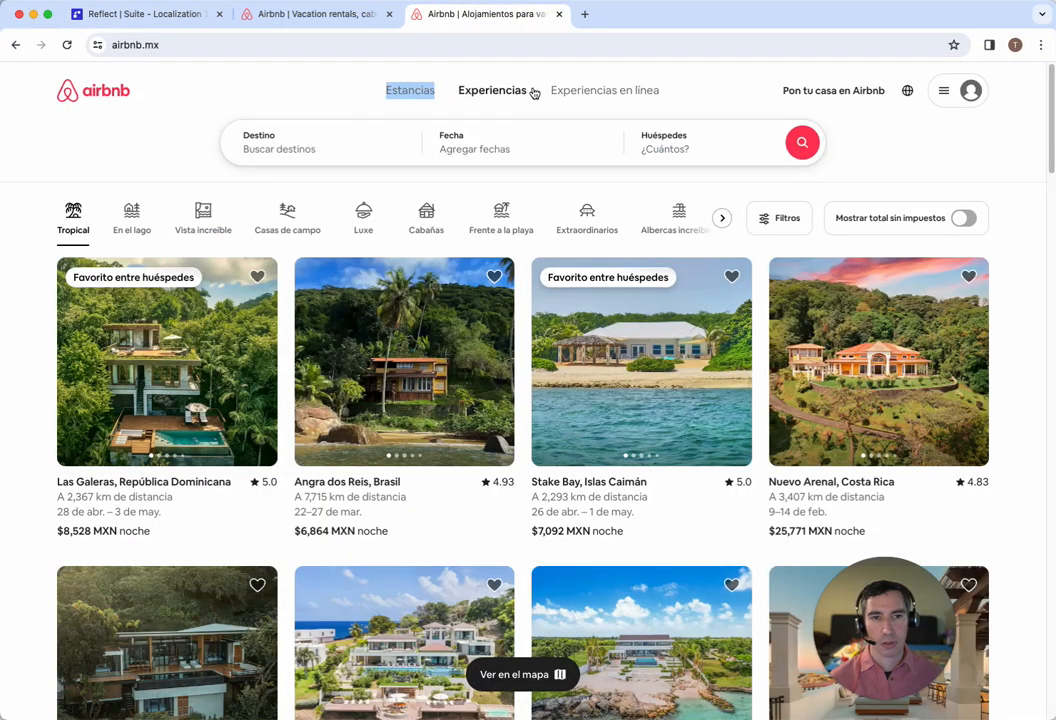
right_click(491, 97)
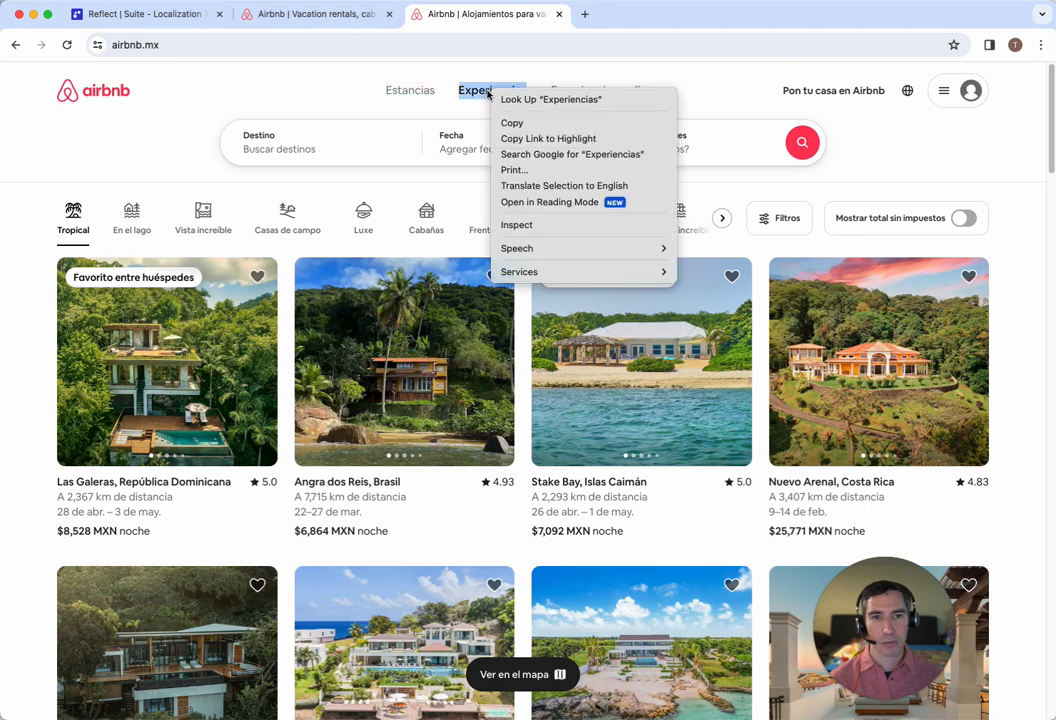
left_click(505, 122)
left_click(125, 14)
left_click(350, 192)
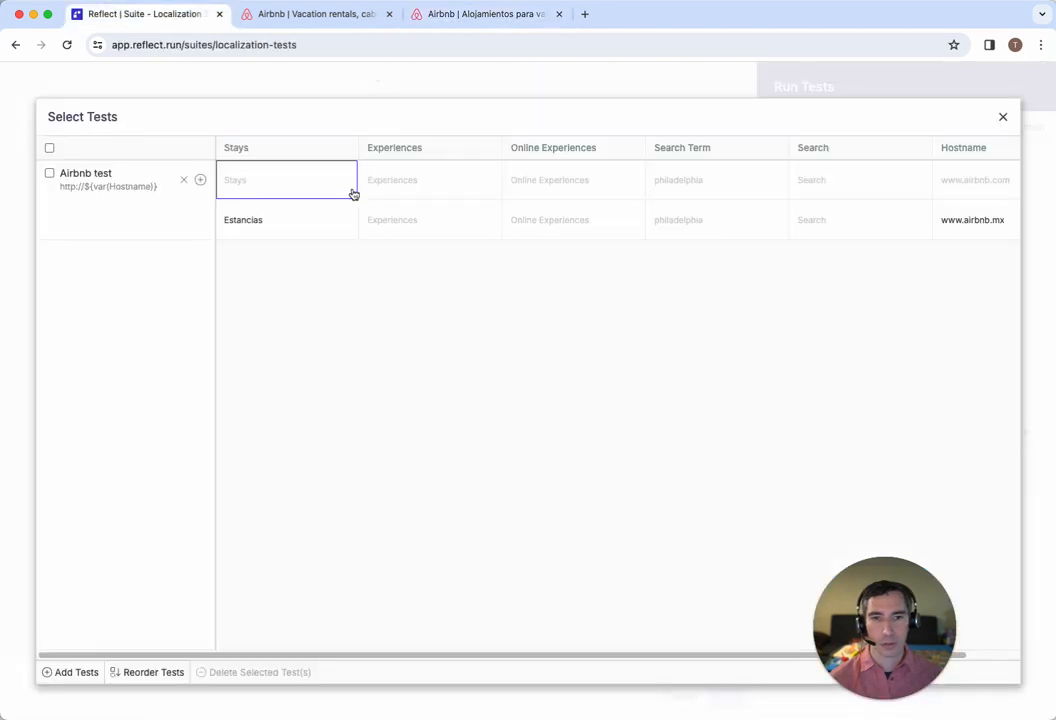
left_click(405, 217)
key("super+a")
key("super+v")
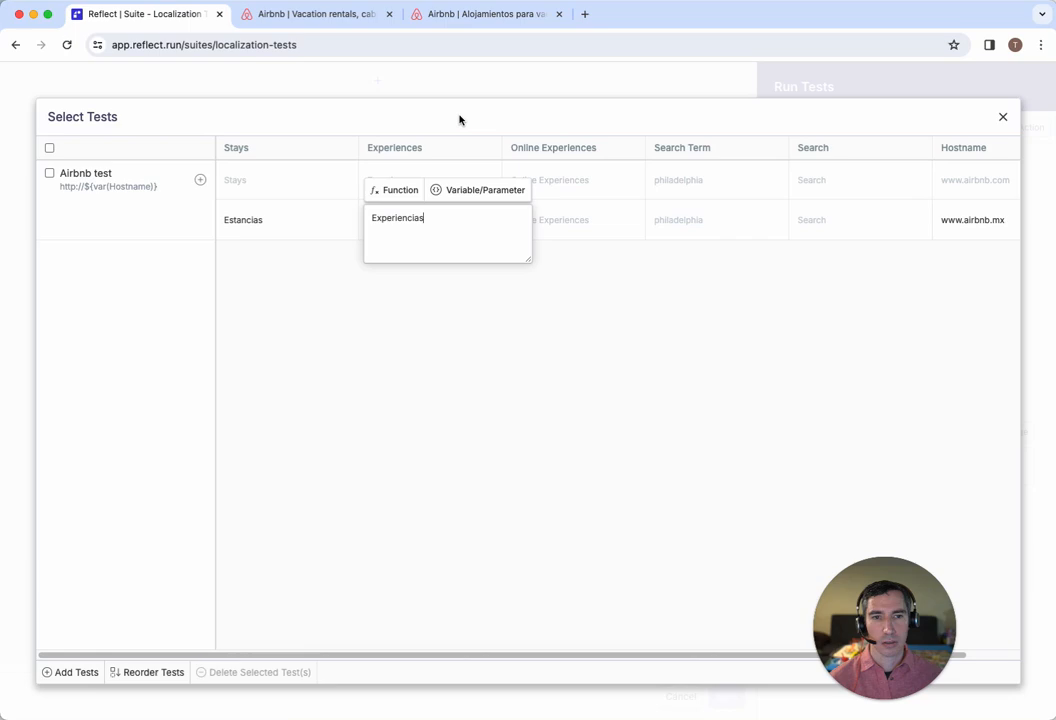
- Copy the label Experiencias en línea from the Mexican Airbnb site into the second row's Online Experiences value
left_click(460, 15)
left_click(346, 16)
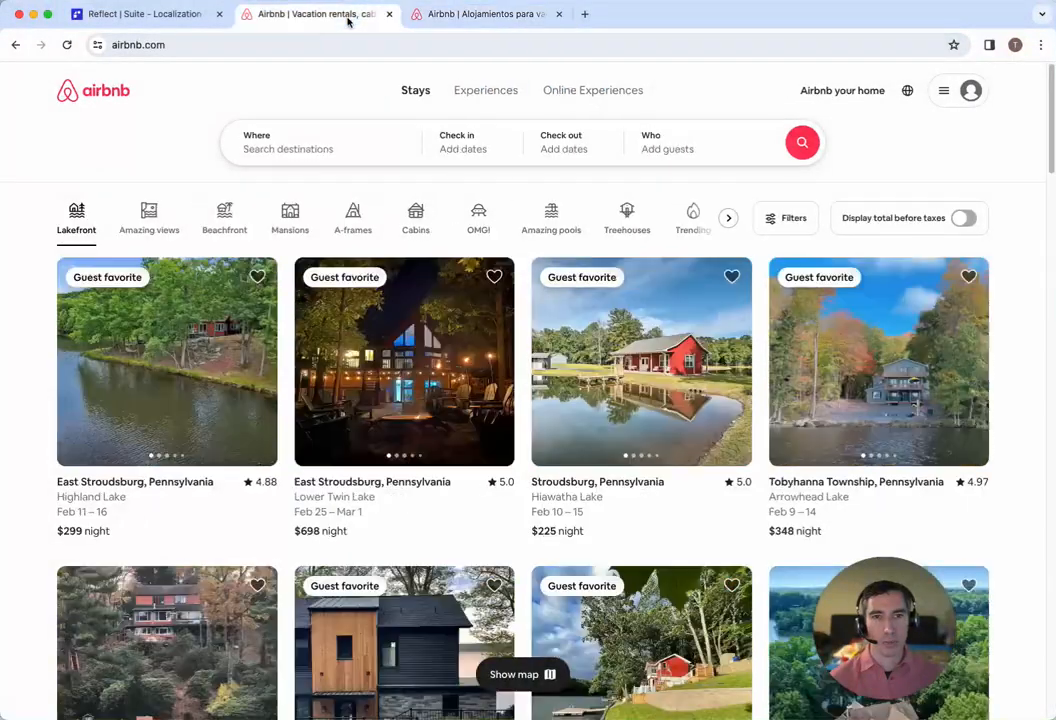
left_click(458, 14)
right_click(575, 90)
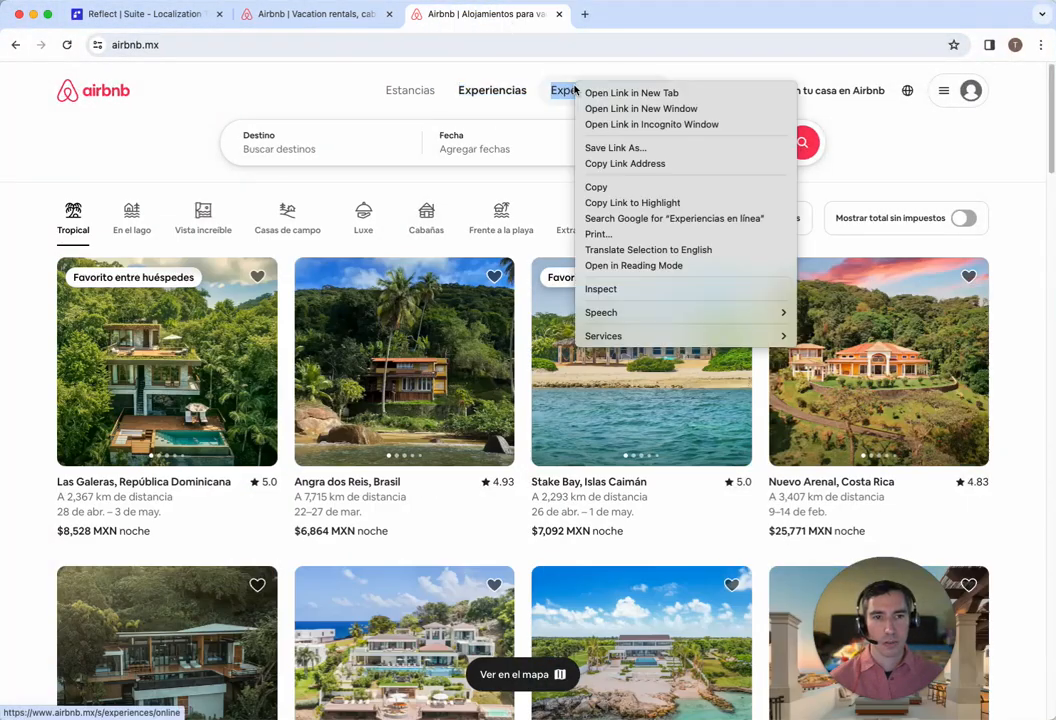
left_click(616, 186)
left_click(162, 8)
left_click(582, 228)
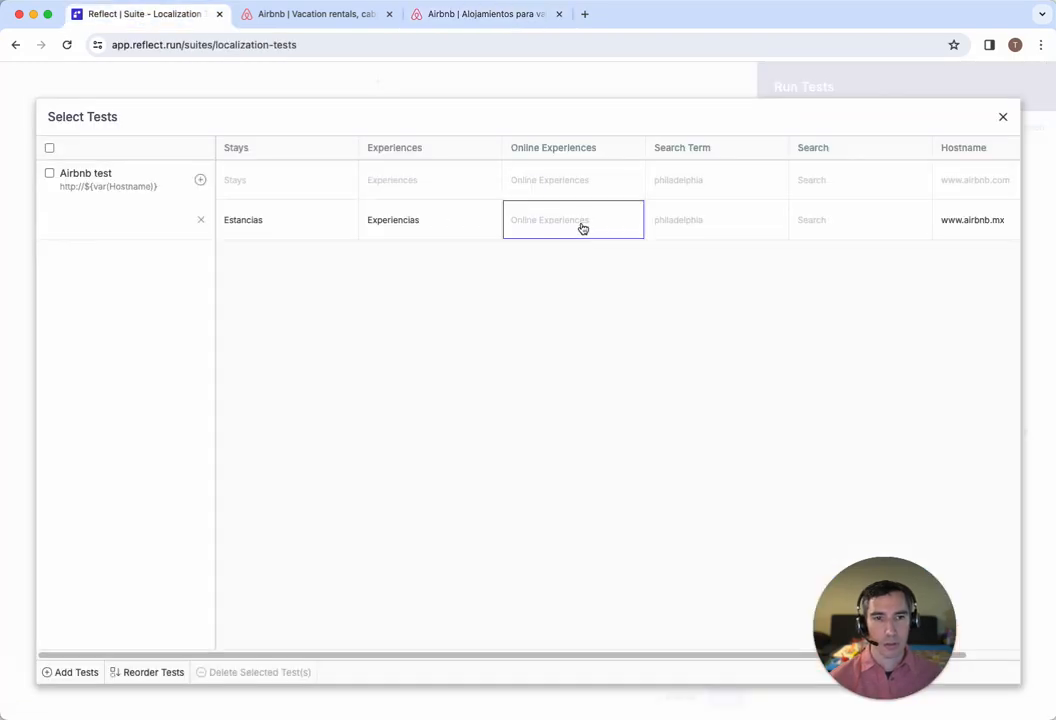
left_click(581, 222)
key("super+v")
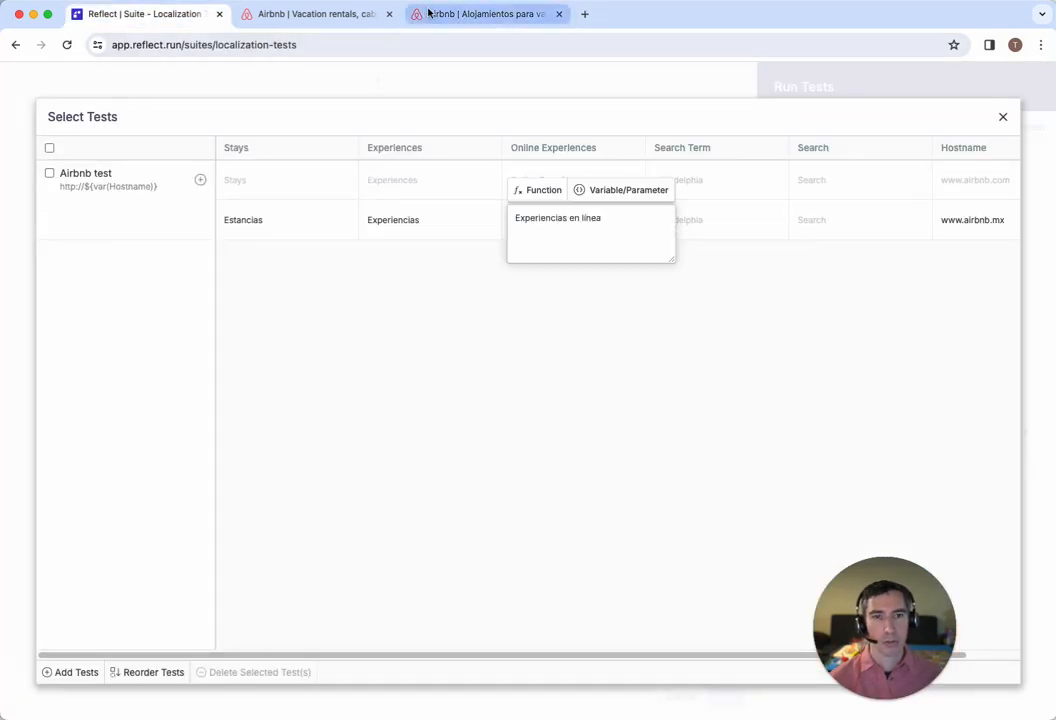
- Enter a dummy destination on the Mexican Airbnb site to check the search button's label, and return to the suite
left_click(450, 16)
left_click(310, 148)
type("ffdfs")
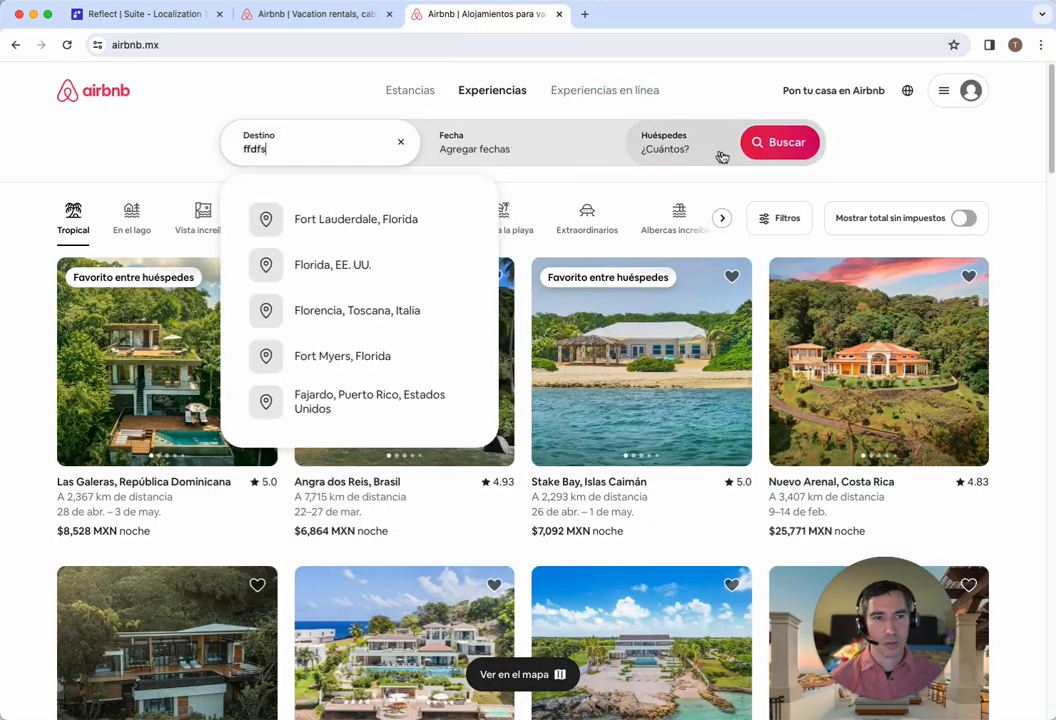
left_click(125, 16)
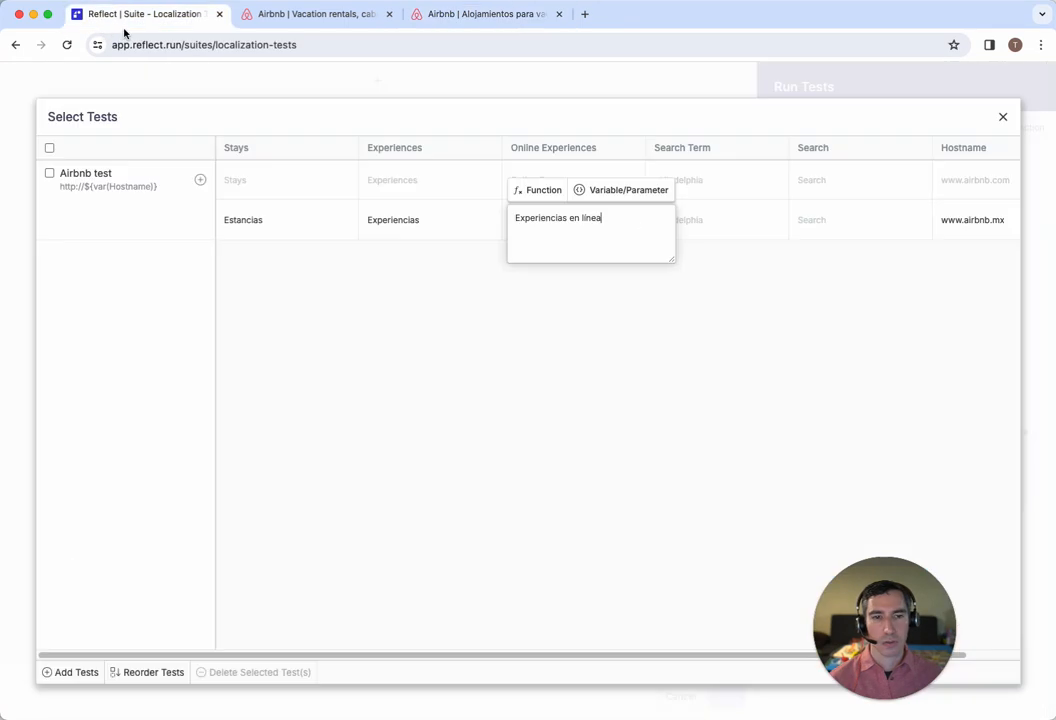
left_click(728, 222)
left_click(728, 222)
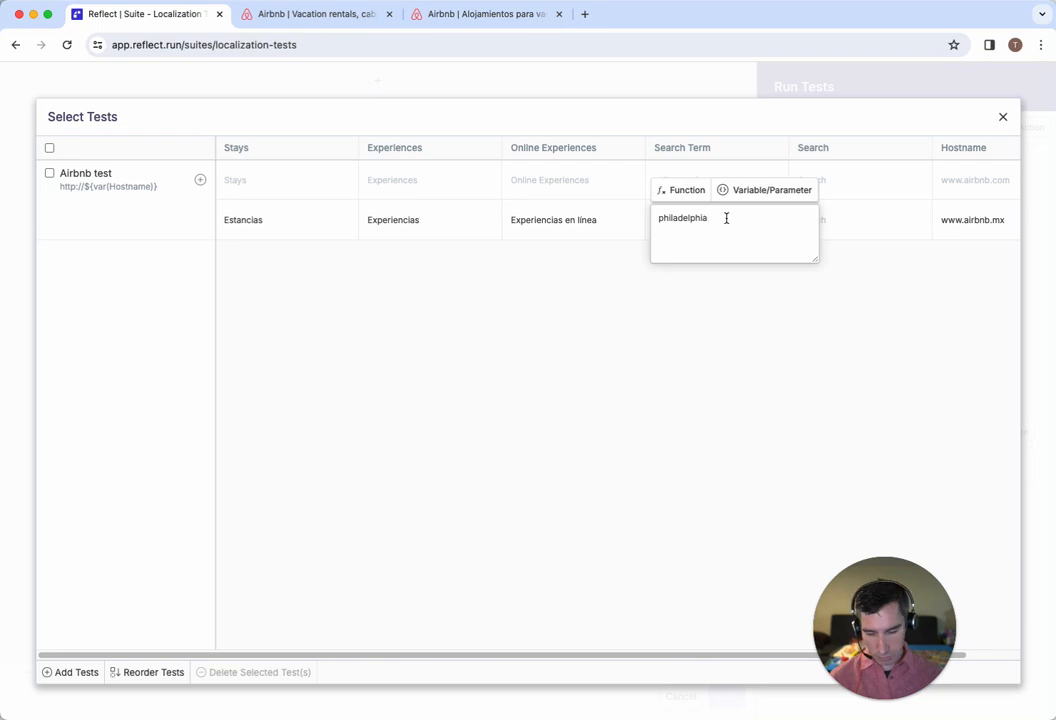
key("super+a")
key("super+l")
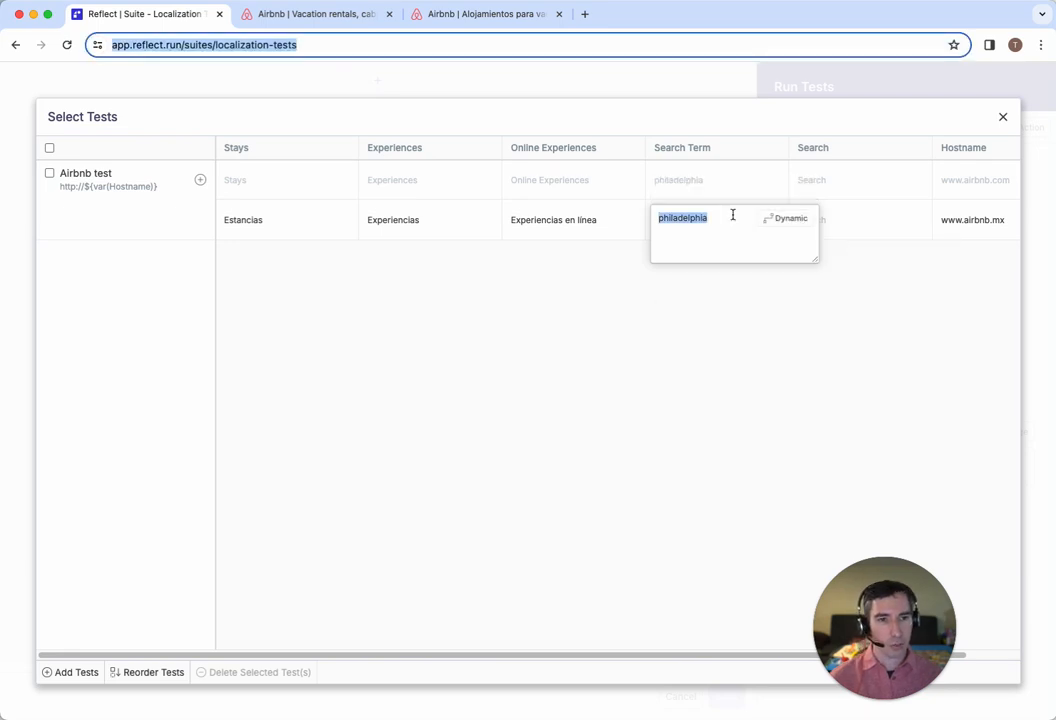
type("mei")
key("Escape")
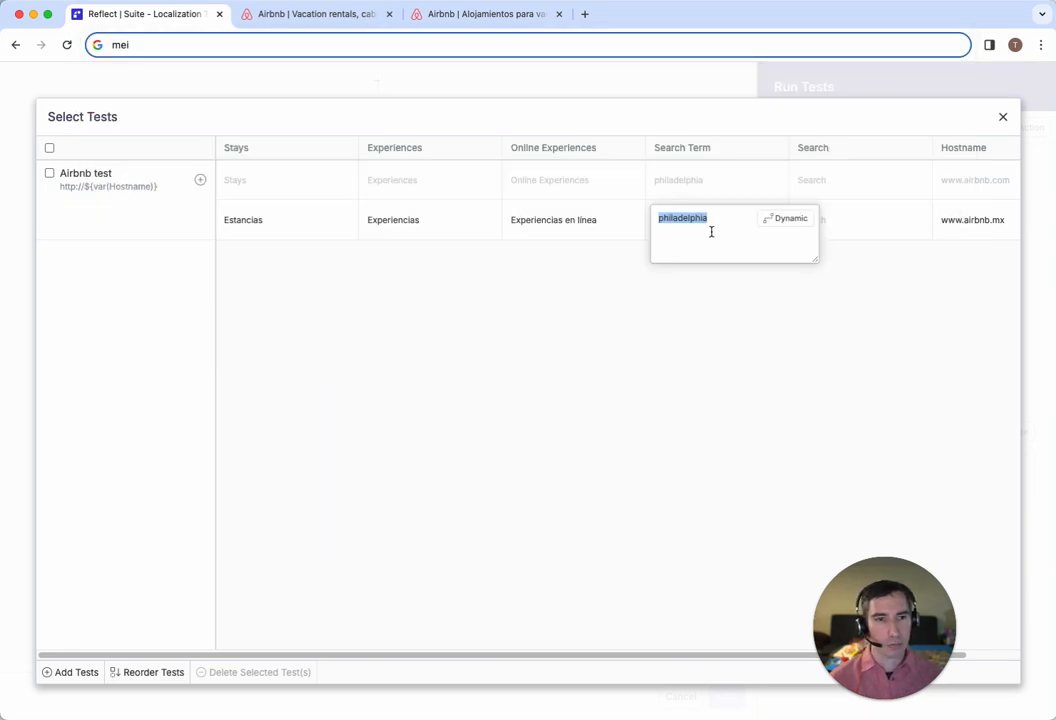
- Set the second row's Search Term value to mexico city
left_click(689, 217)
double_click(689, 217)
type("mexico city")
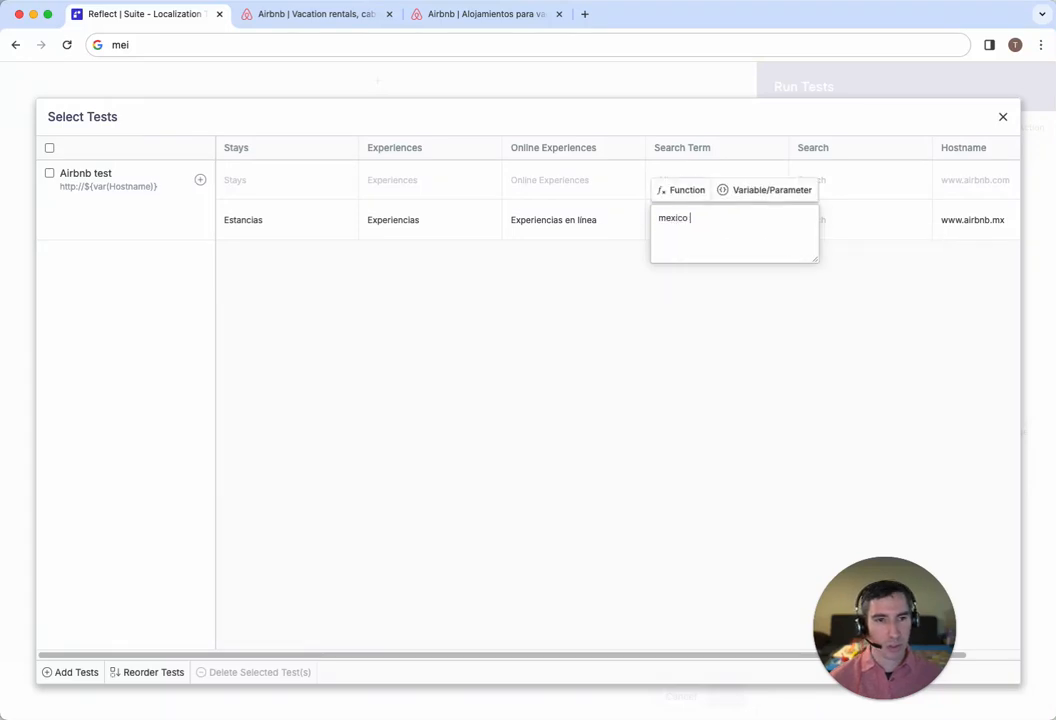
- Set the second row's Search value to Buscar
left_click(849, 224)
double_click(849, 218)
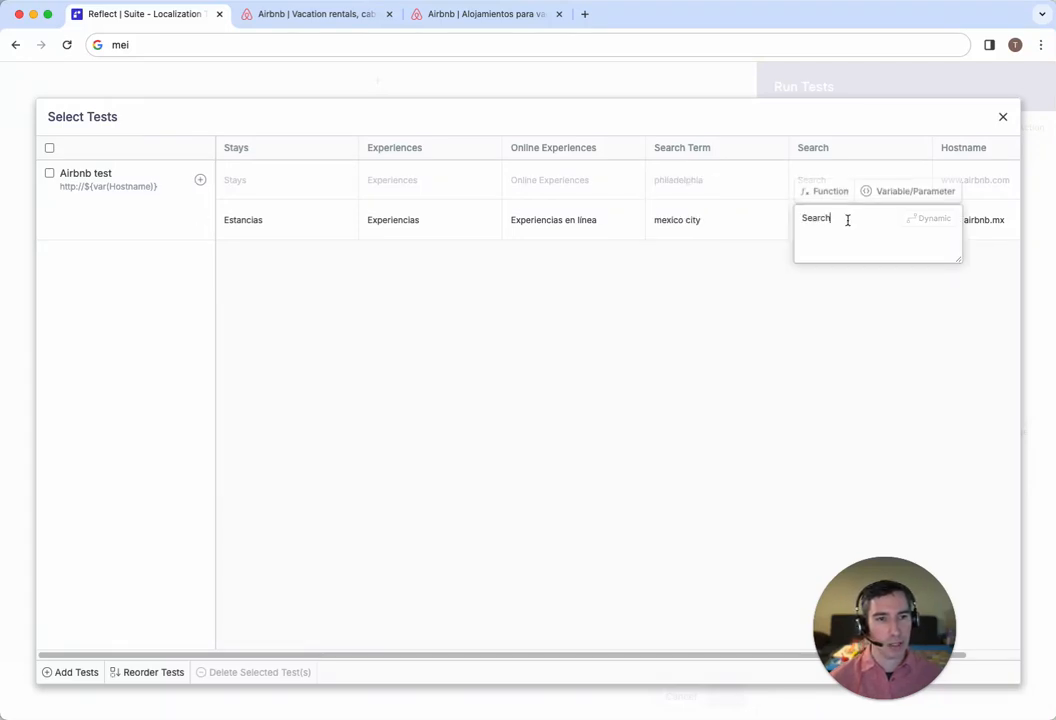
type("Sea")
key("BackSpace")
key("BackSpace")
key("BackSpace")
type("Buscar")
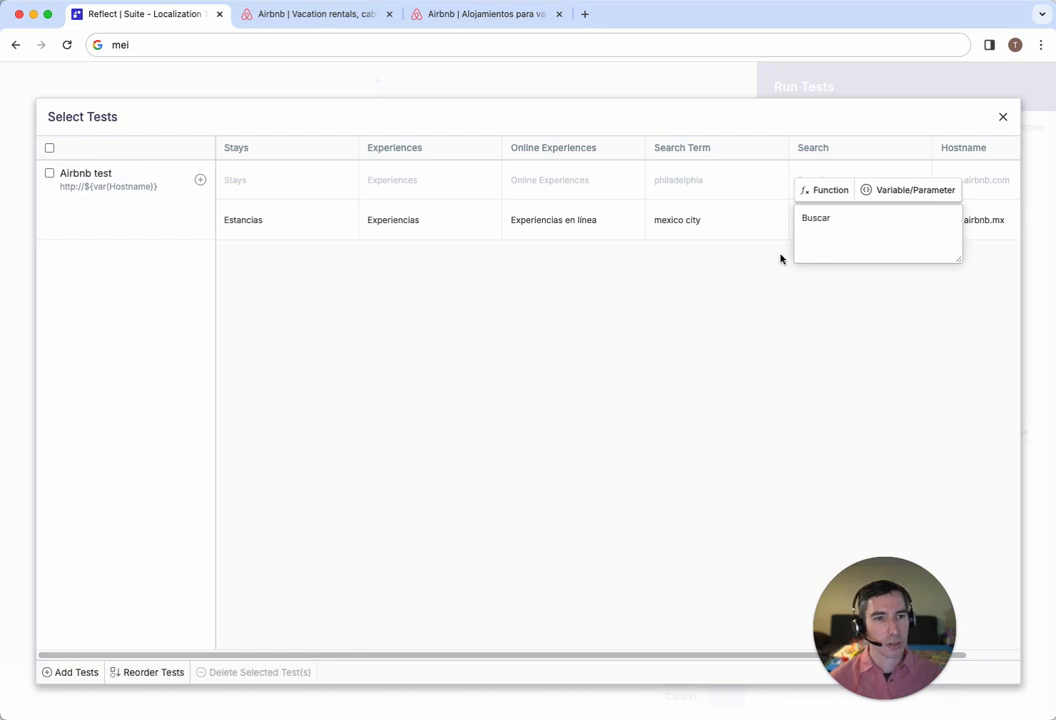
left_click(708, 289)
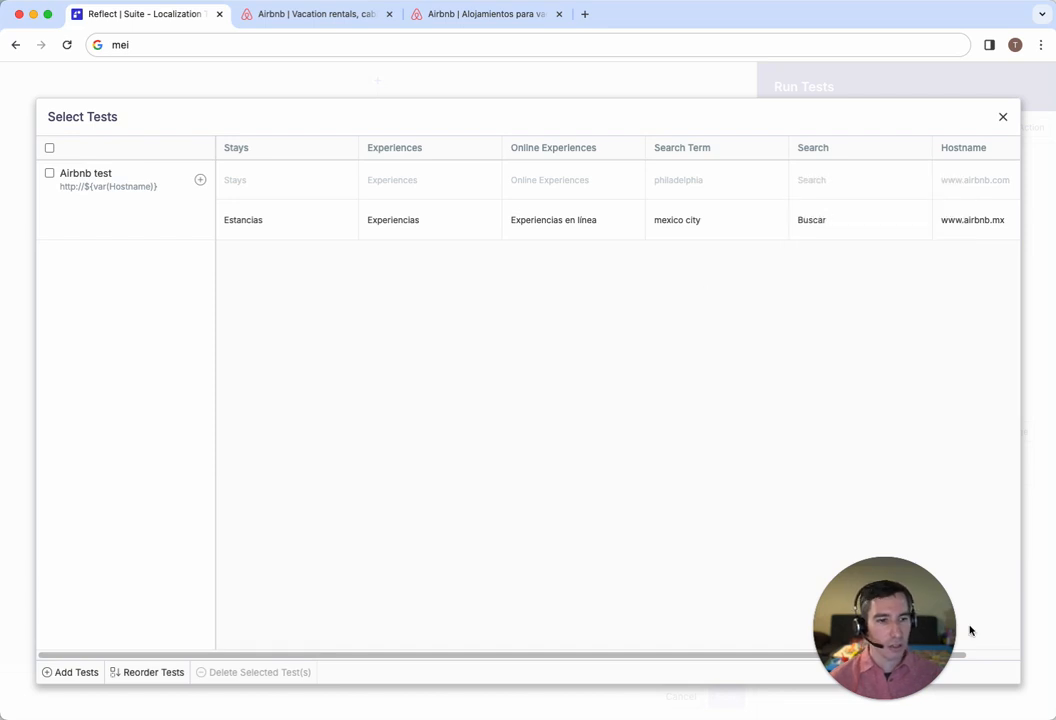
left_click_drag(905, 624, 934, 583)
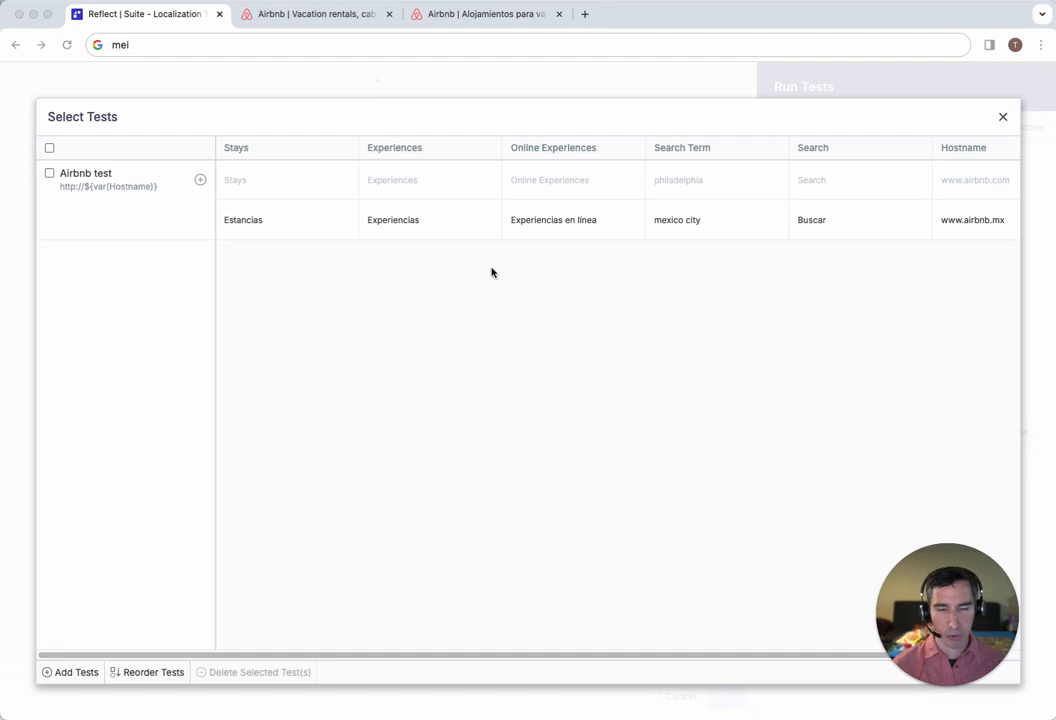
mouse_move(893, 655)
left_click_drag(973, 623, 996, 644)
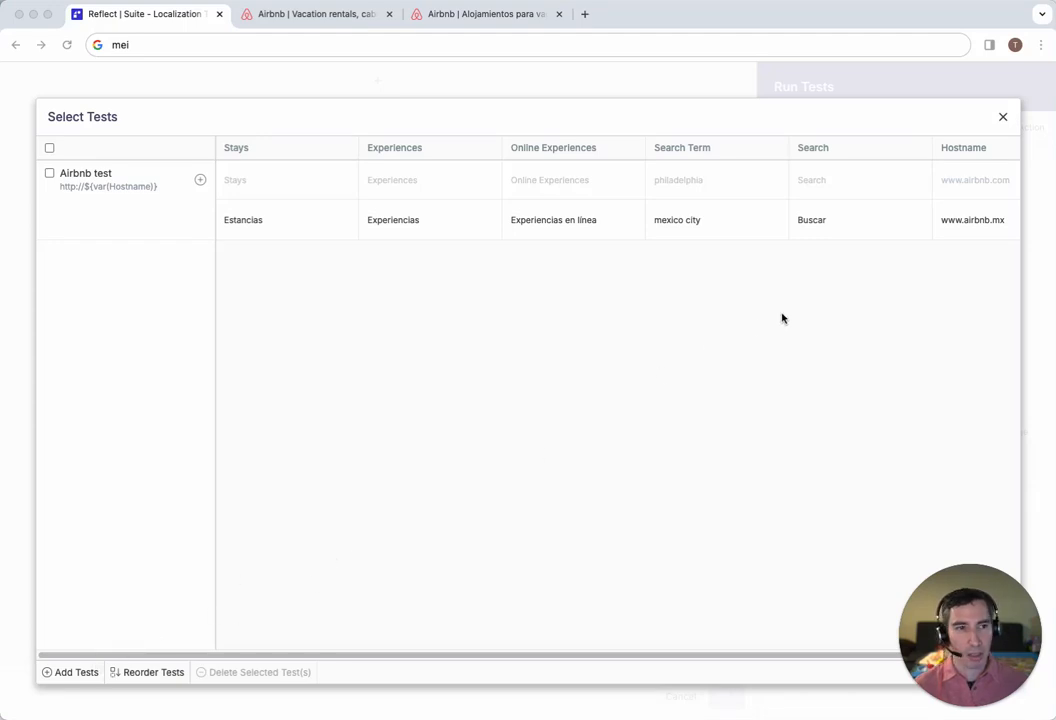
left_click(397, 224)
left_click(237, 222)
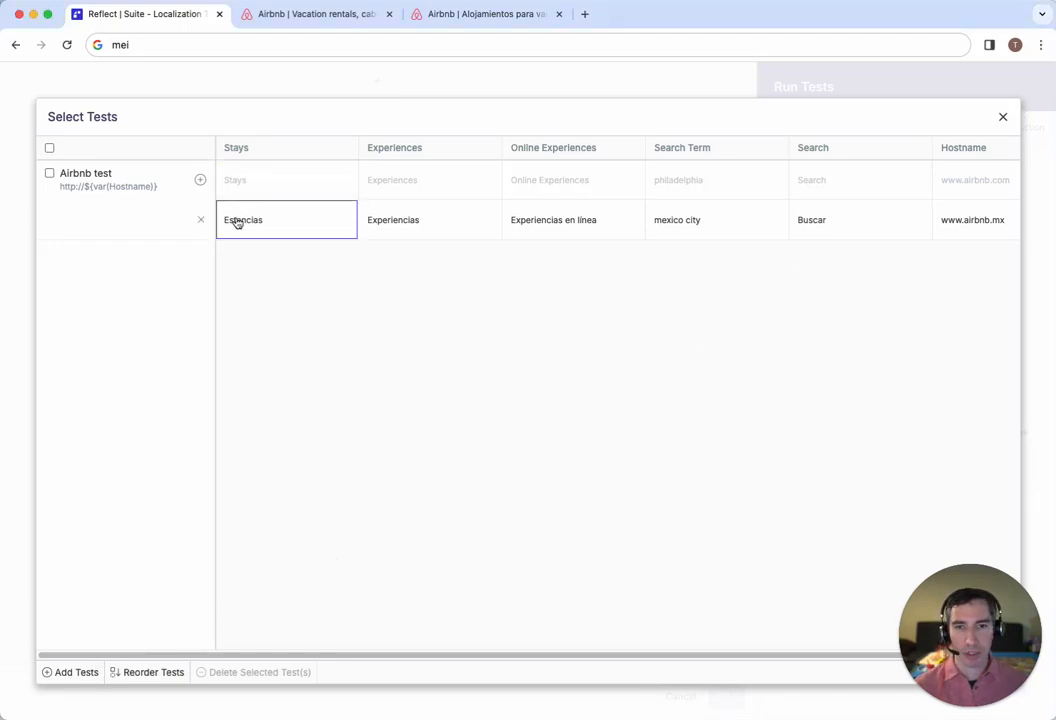
- Save the parameter rows in the suite's workflow, and enable running tests in parallel for the Run Tests action
left_click(1003, 119)
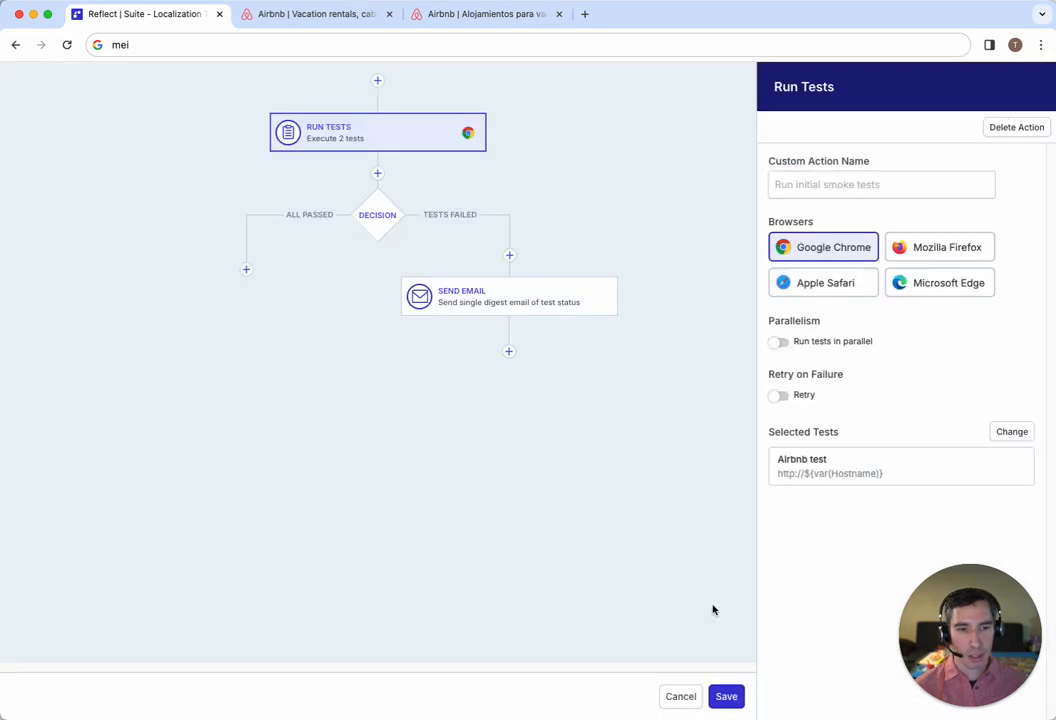
left_click(728, 702)
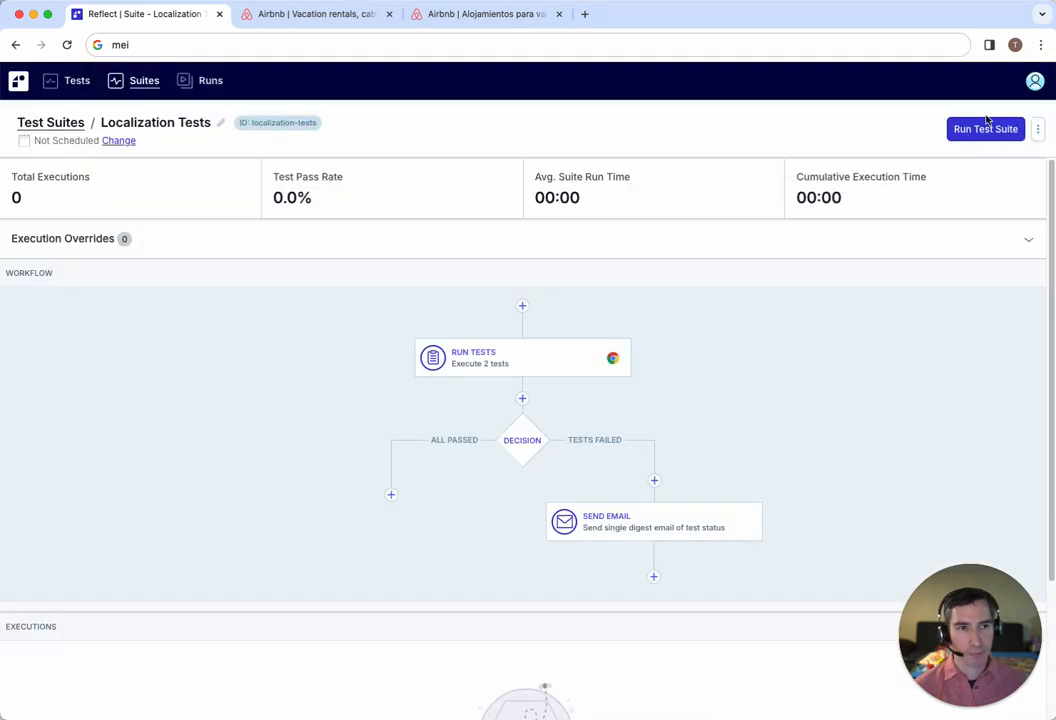
left_click(493, 375)
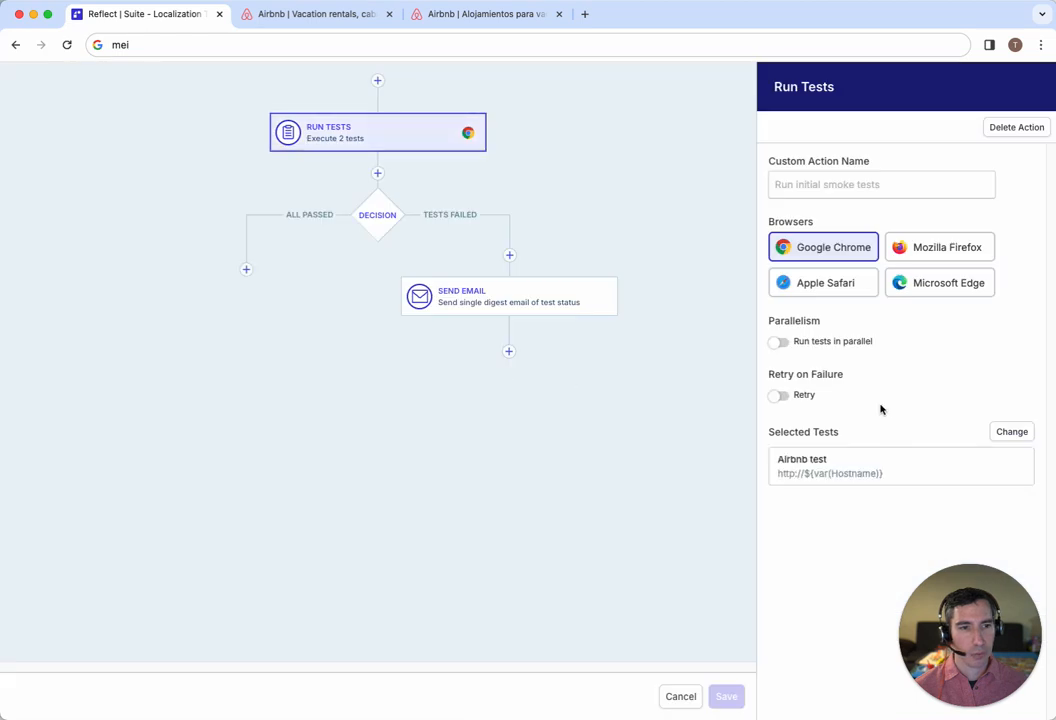
left_click(779, 342)
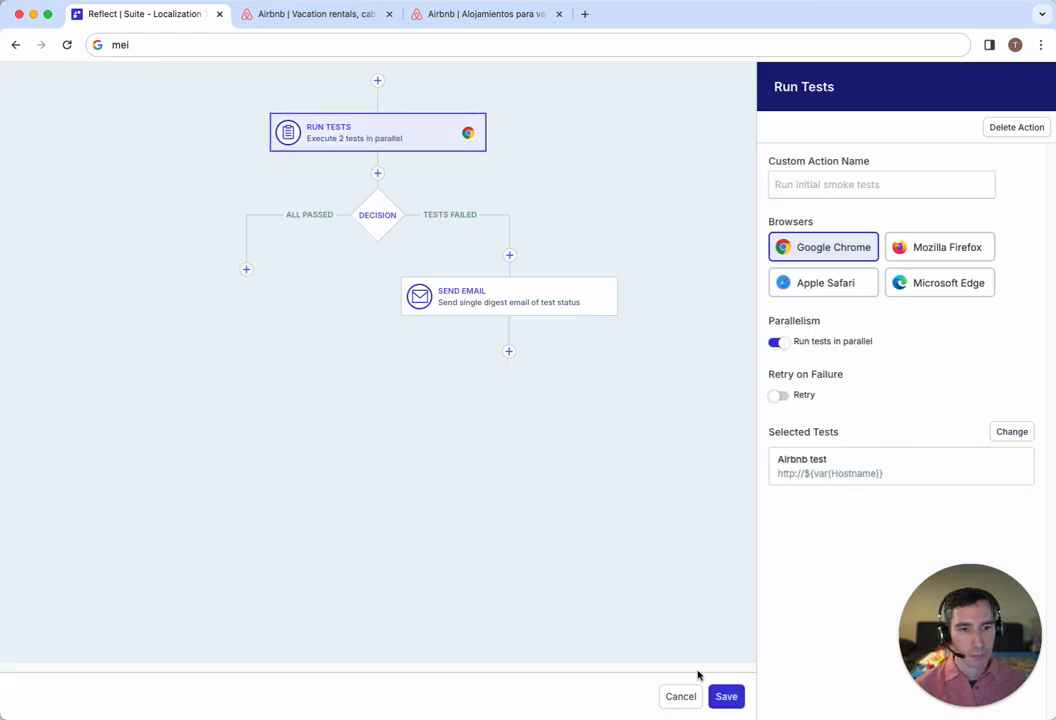
left_click(726, 696)
- Run the Localization Tests suite without execution overrides and follow both Airbnb tests through to the results table
left_click(985, 129)
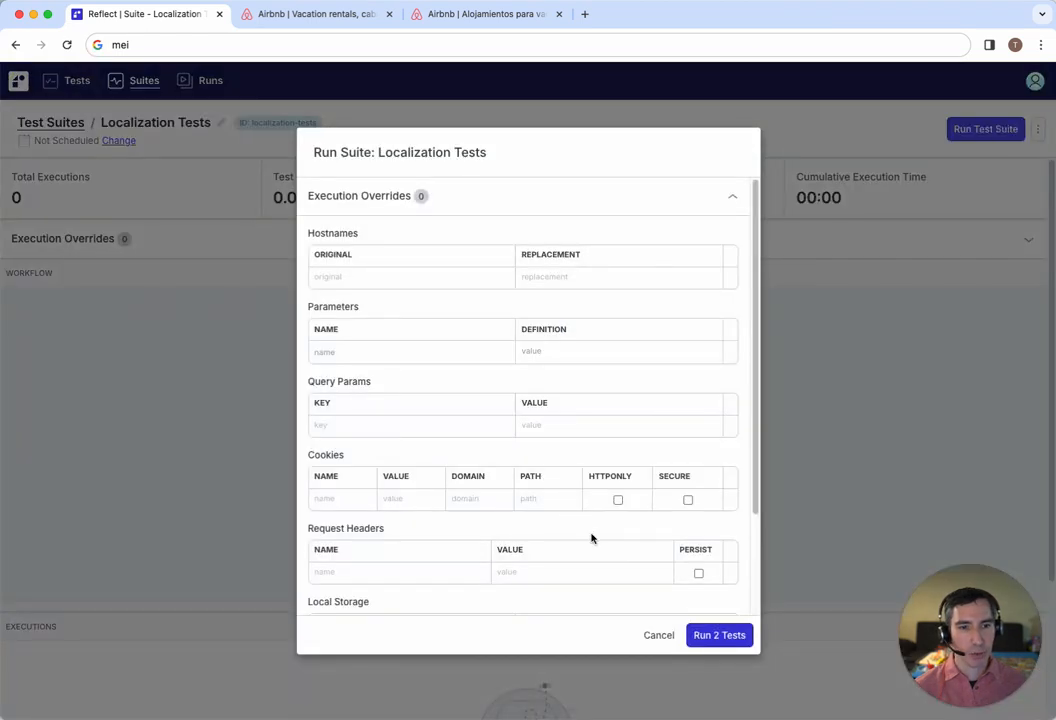
left_click(709, 636)
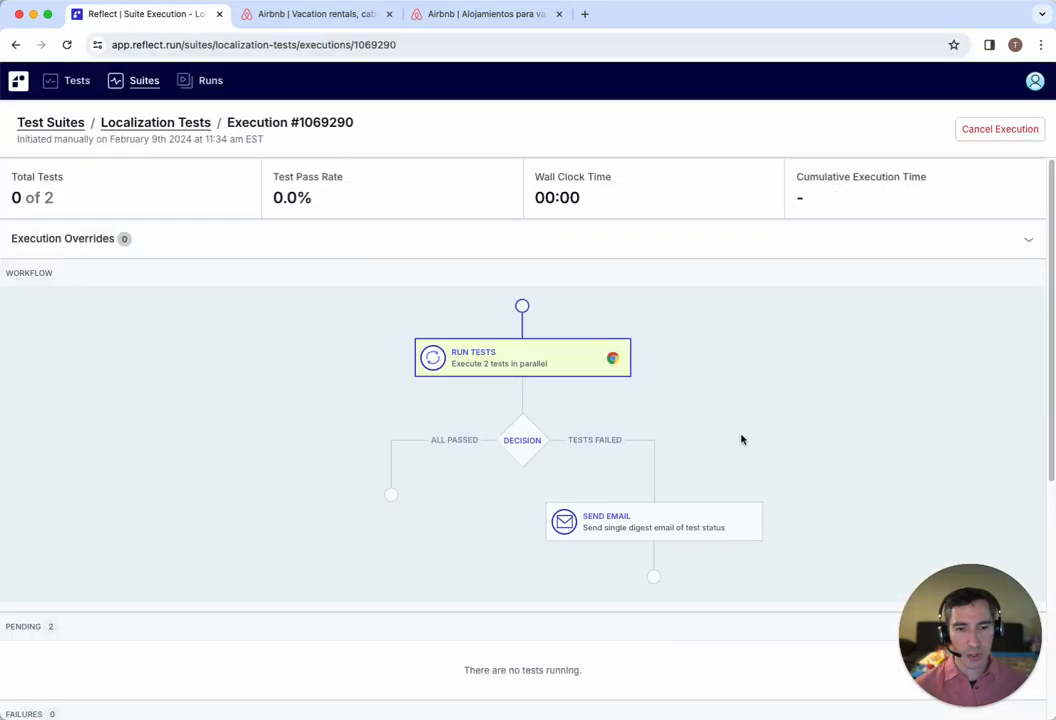
scroll(741, 439, "down", 5)
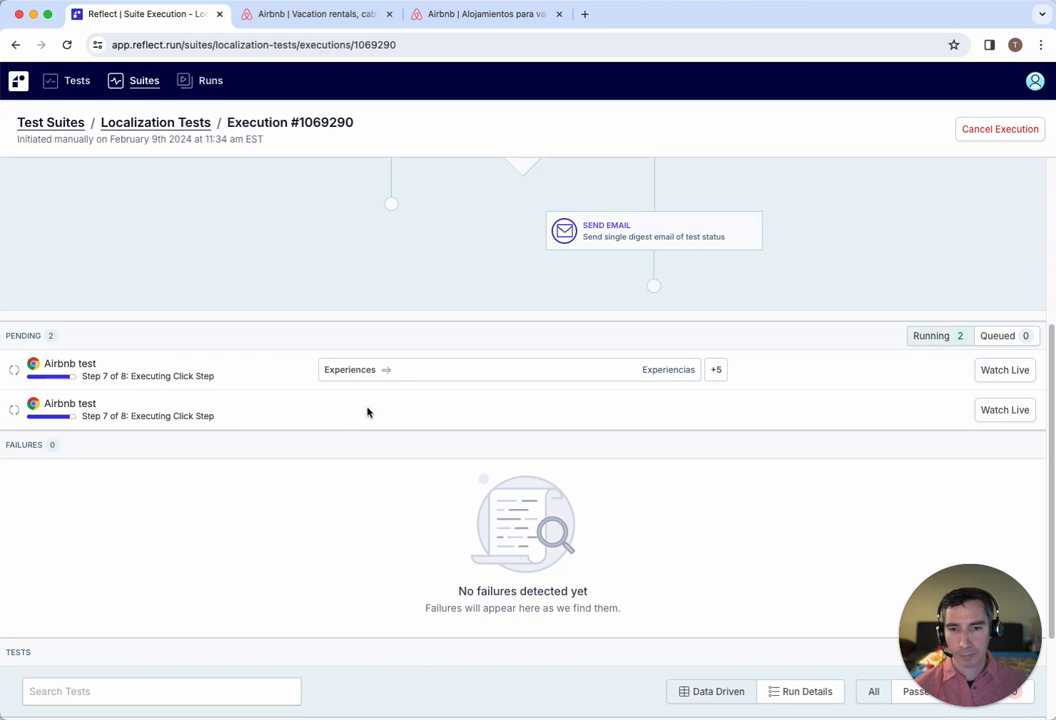
scroll(367, 413, "down", 1)
scroll(367, 413, "down", 3)
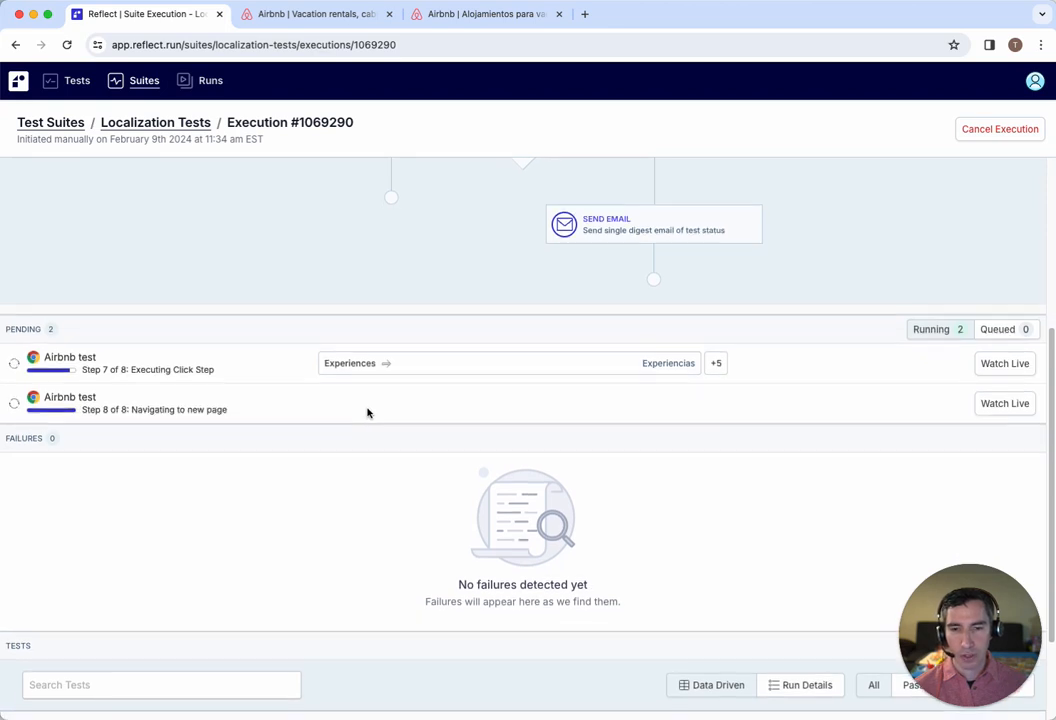
scroll(367, 413, "down", 2)
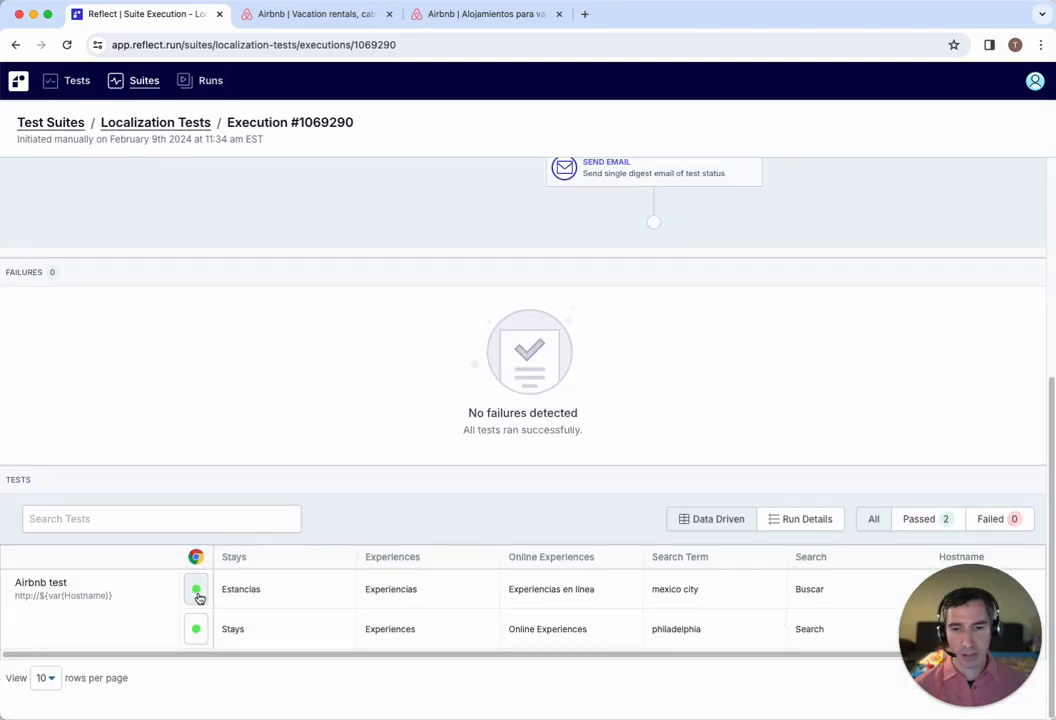
- Open both Airbnb test runs in separate browser tabs and view the playback of the philadelphia run and the Mexican run
mouse_move(196, 592)
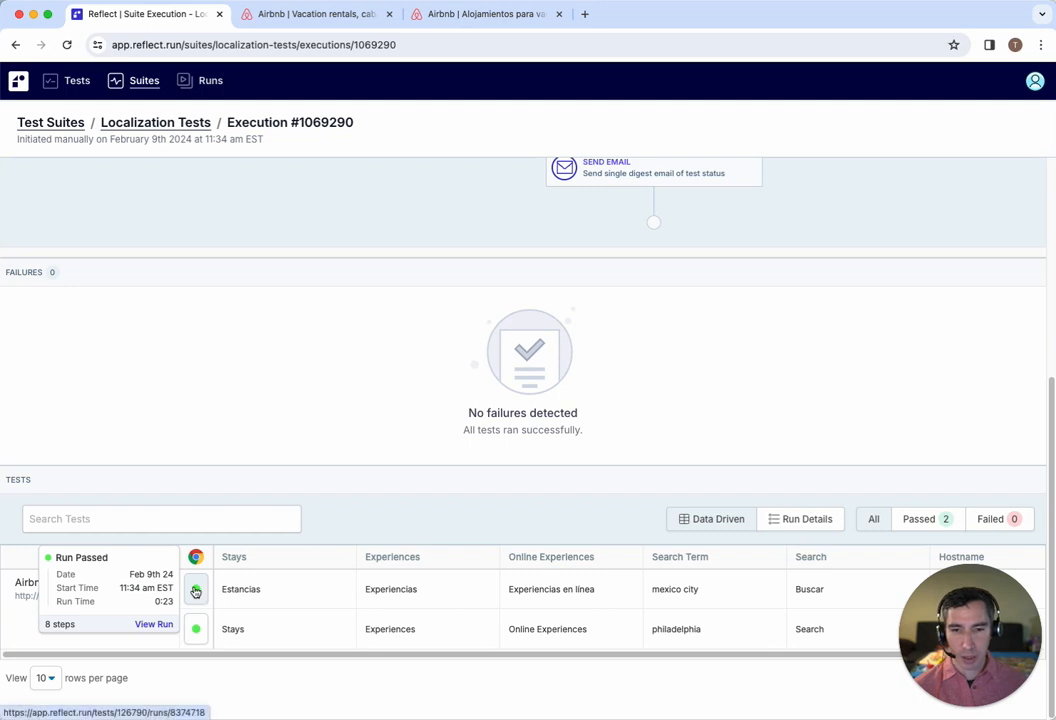
left_click(196, 590, "super")
left_click(196, 628, "super")
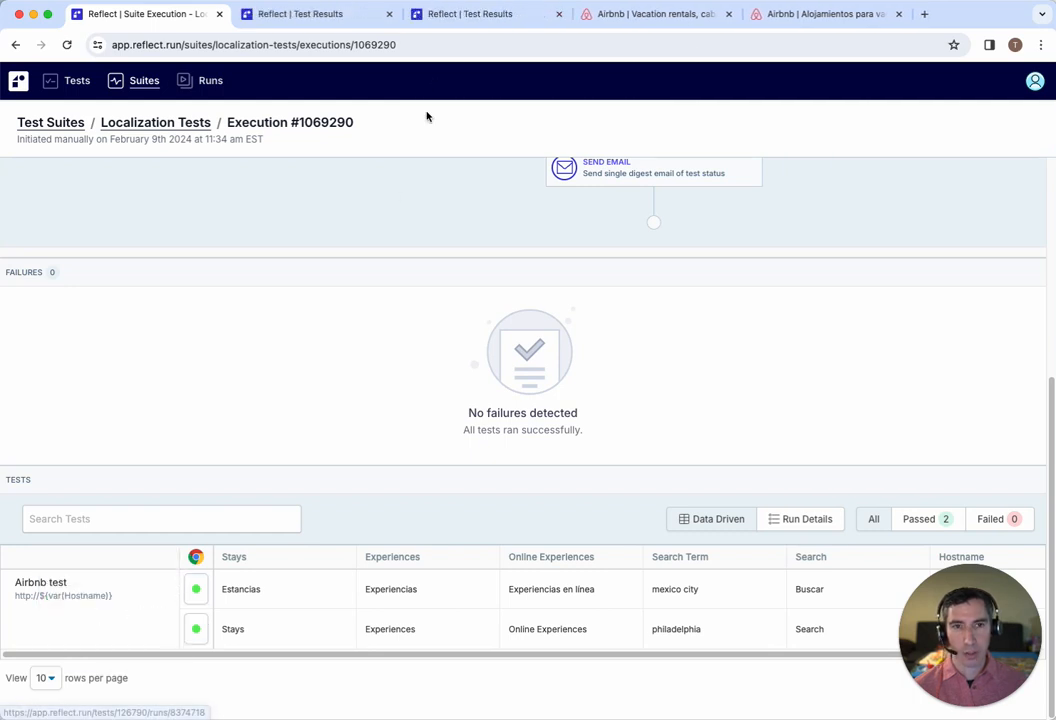
left_click(463, 15)
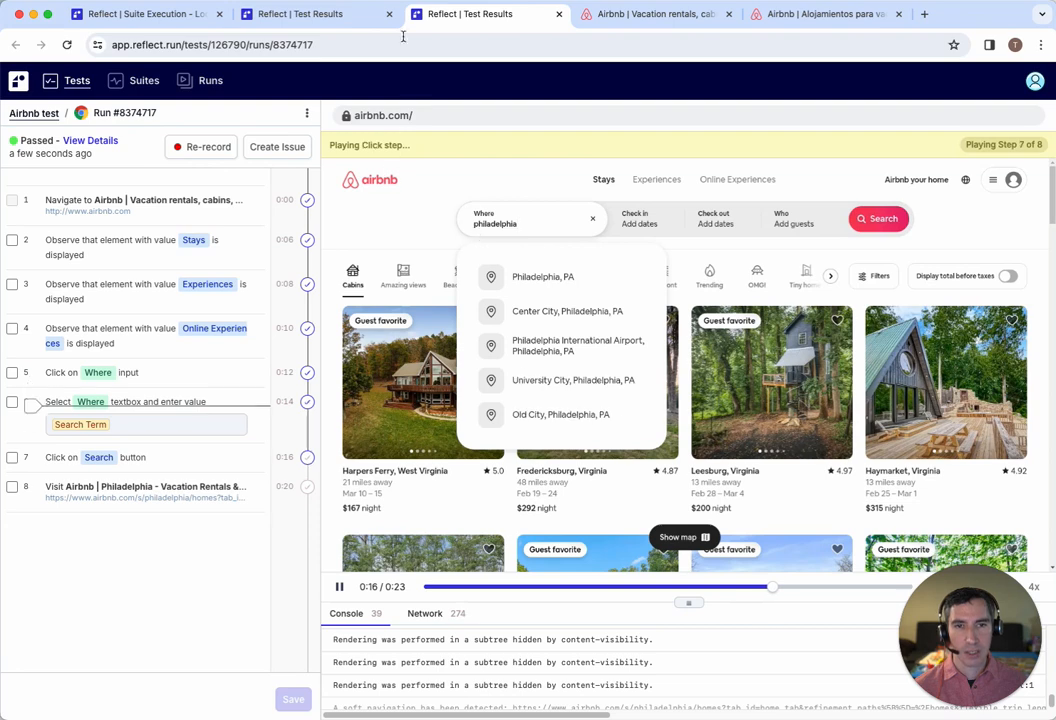
left_click(312, 18)
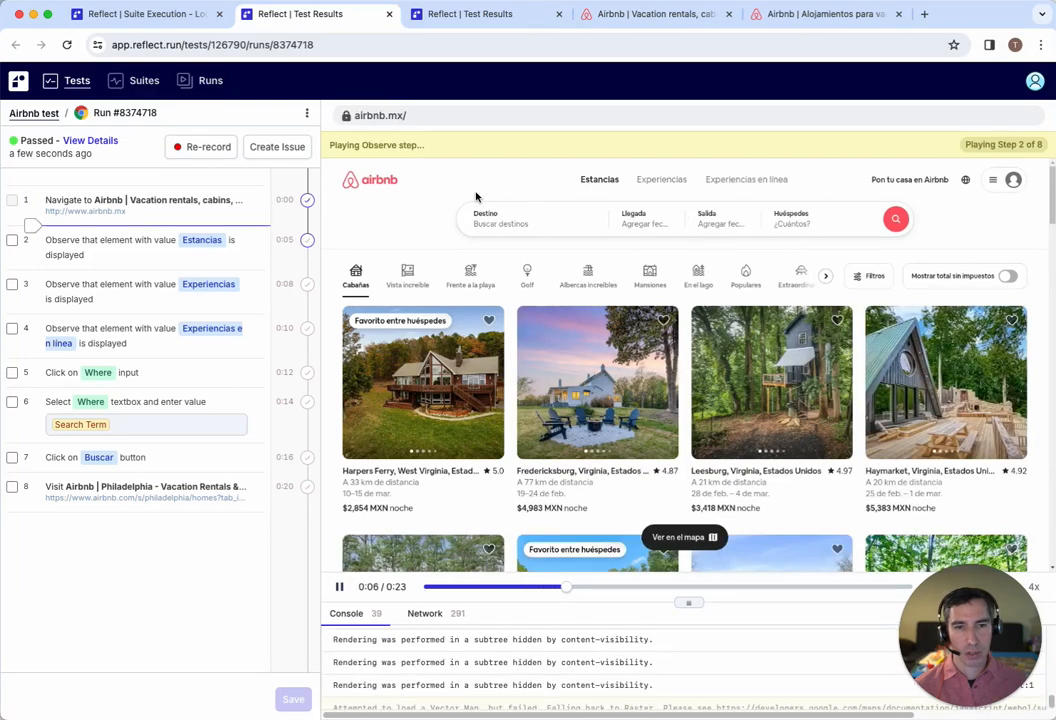
- Examine the details of the Mexican run's three label checks and its Search Term entry step, and return to the playback
left_click(146, 257)
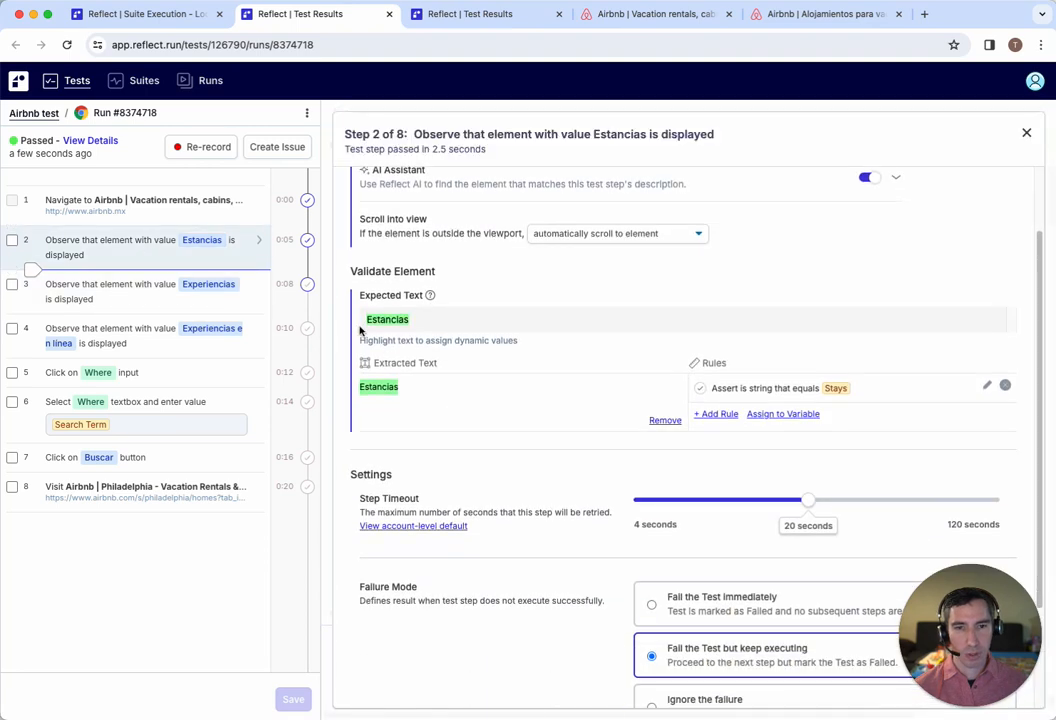
left_click(82, 297)
left_click(150, 350)
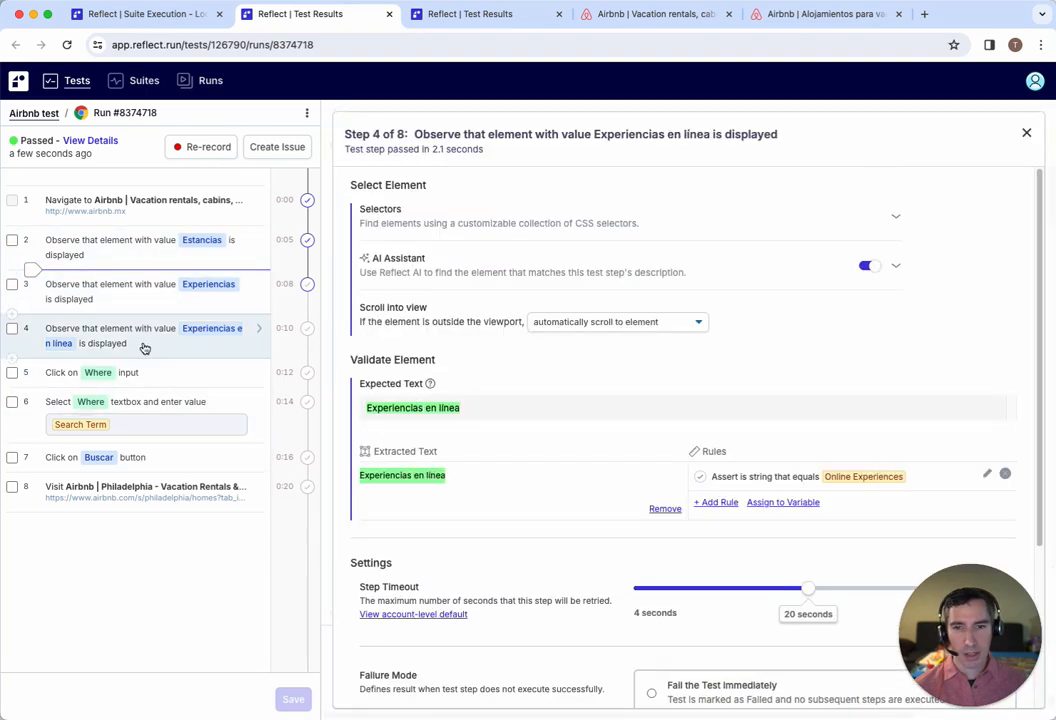
left_click(150, 408)
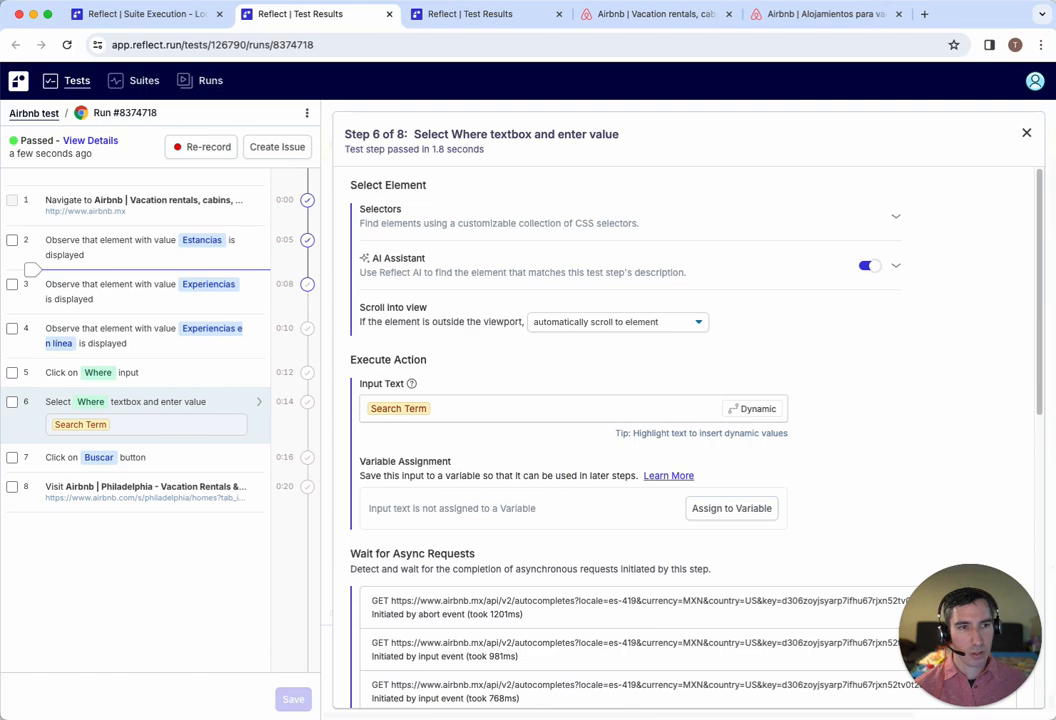
left_click(1026, 134)
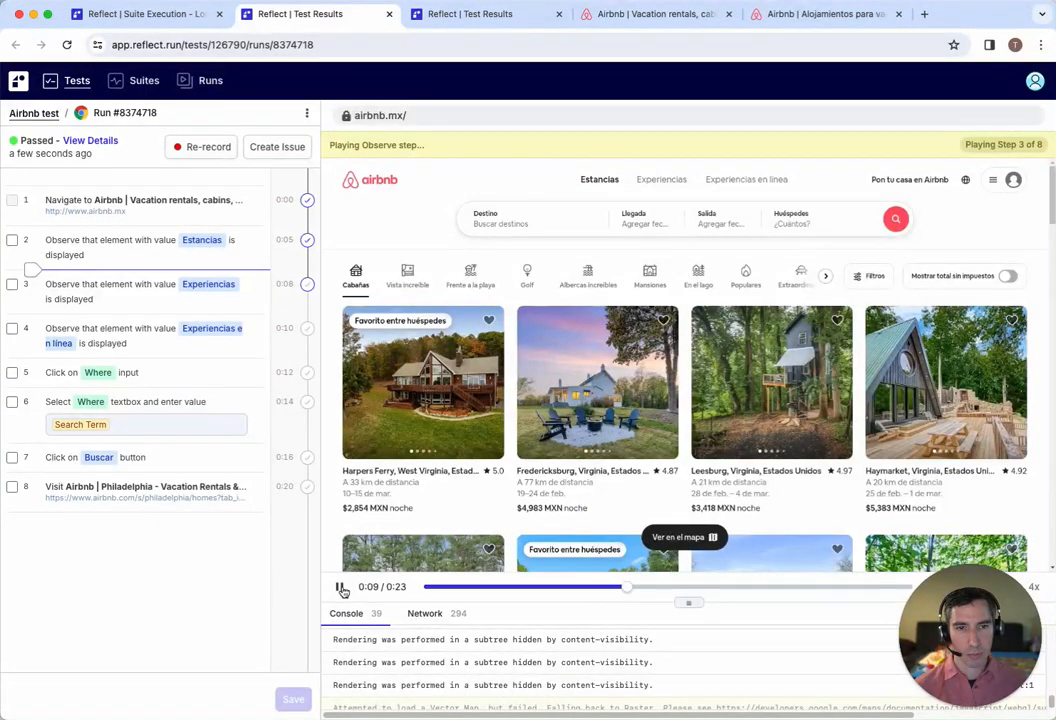